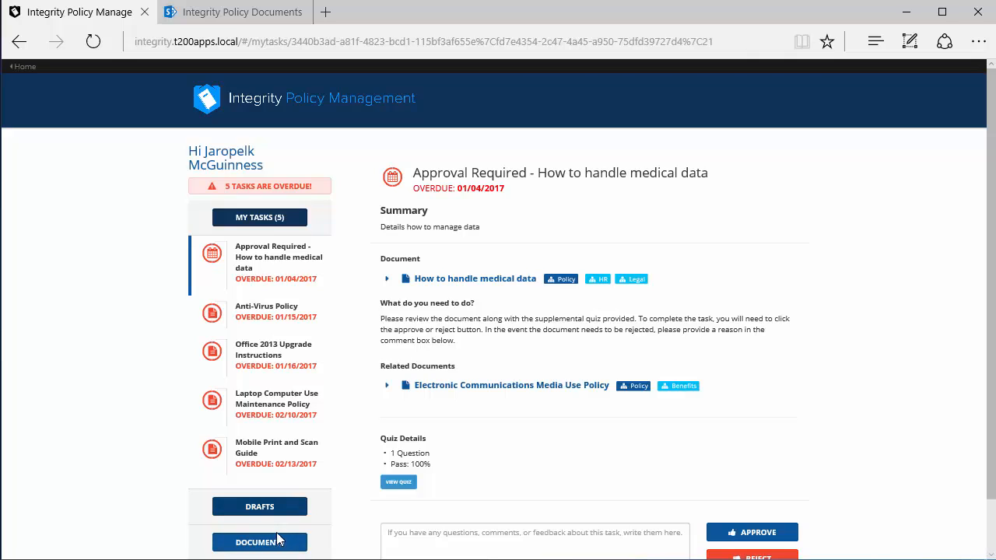
Start a new policy upload from the drafts, titled "Time and Expense Policy", with Travel Policy as its primary document.
click(282, 507)
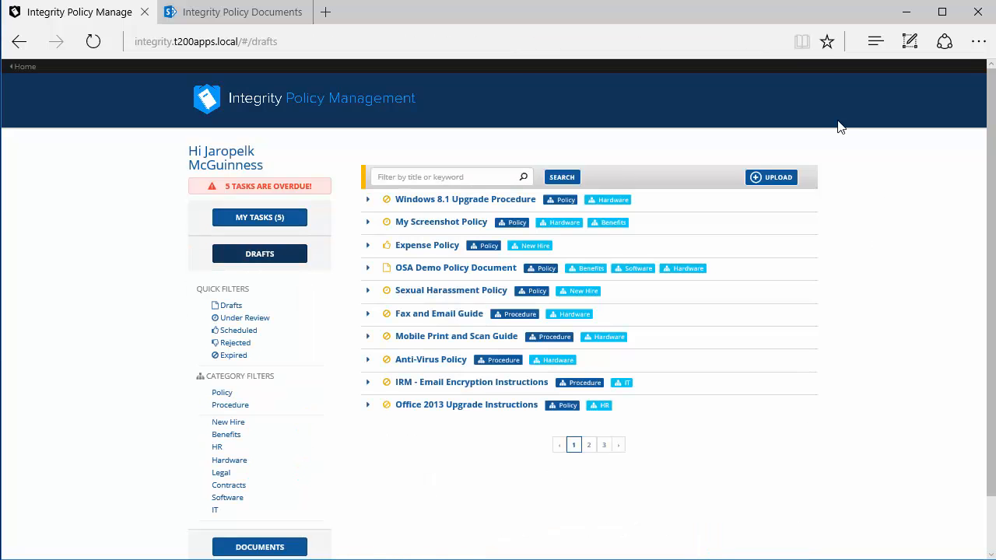
click(768, 187)
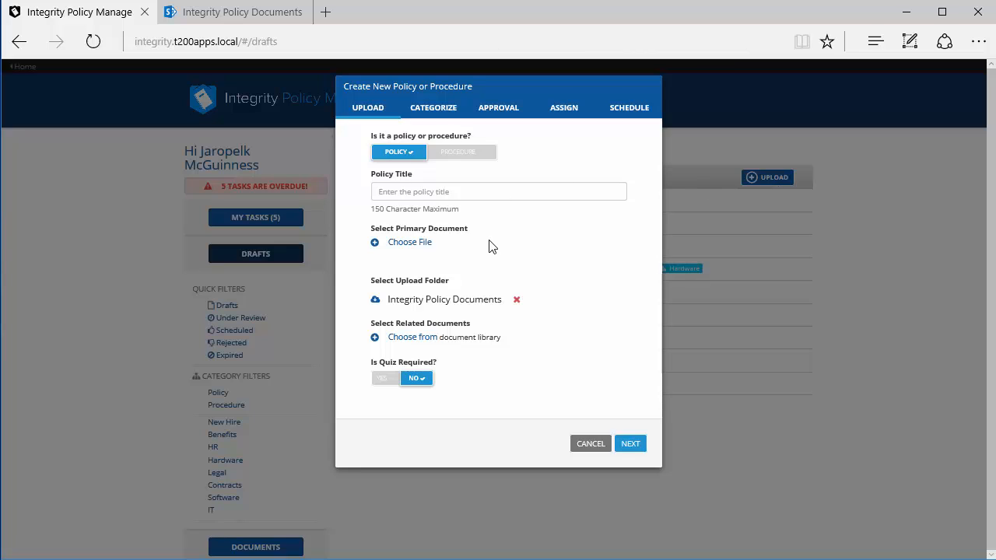
click(500, 195)
text(Time and Expense Policy)
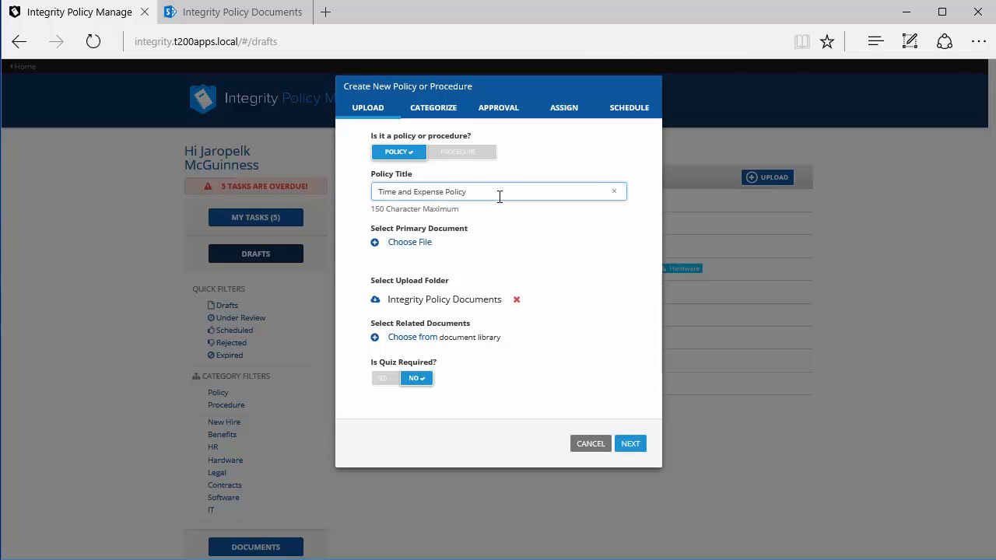
click(426, 243)
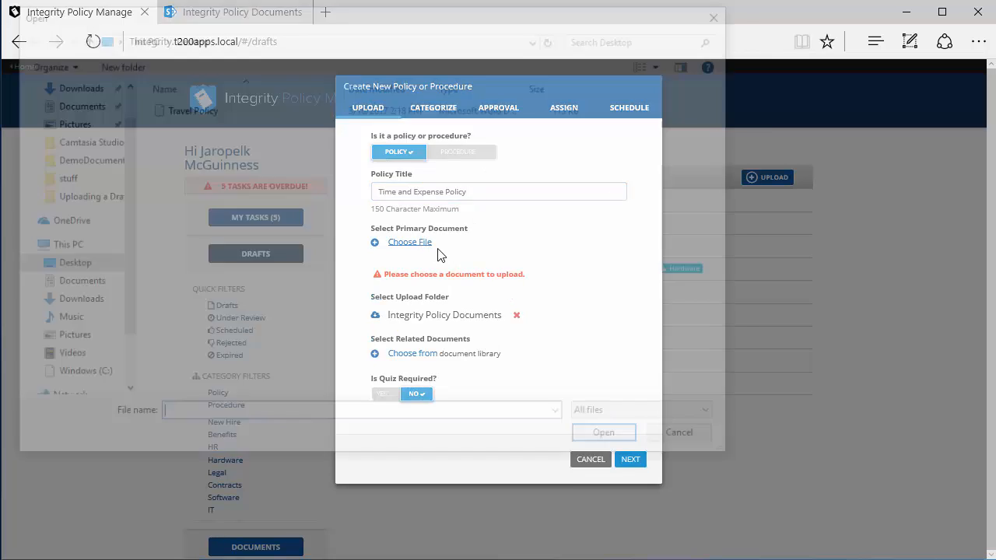
double_click(196, 111)
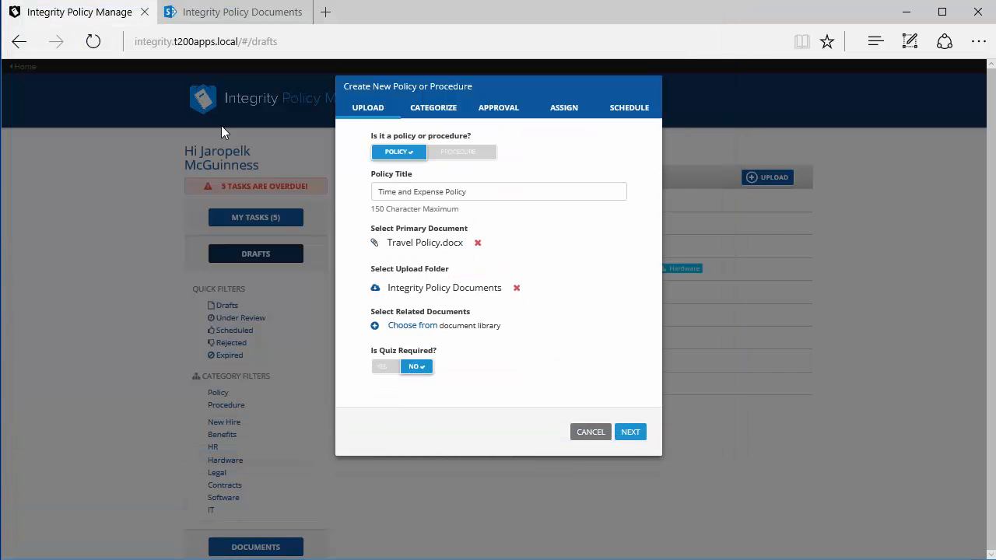
Replace the policy's upload folder with the Integrity Policy Documents folder under HR.
click(516, 289)
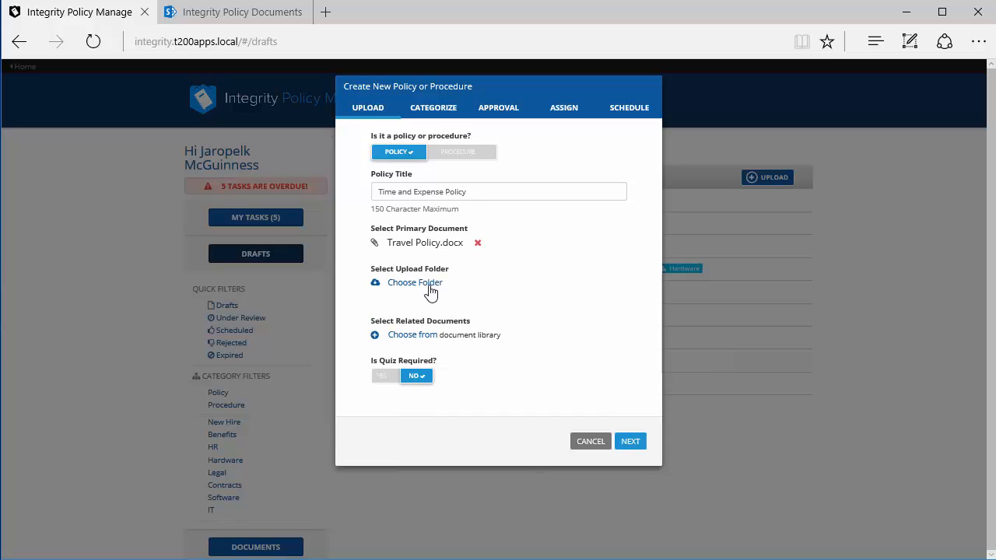
click(429, 287)
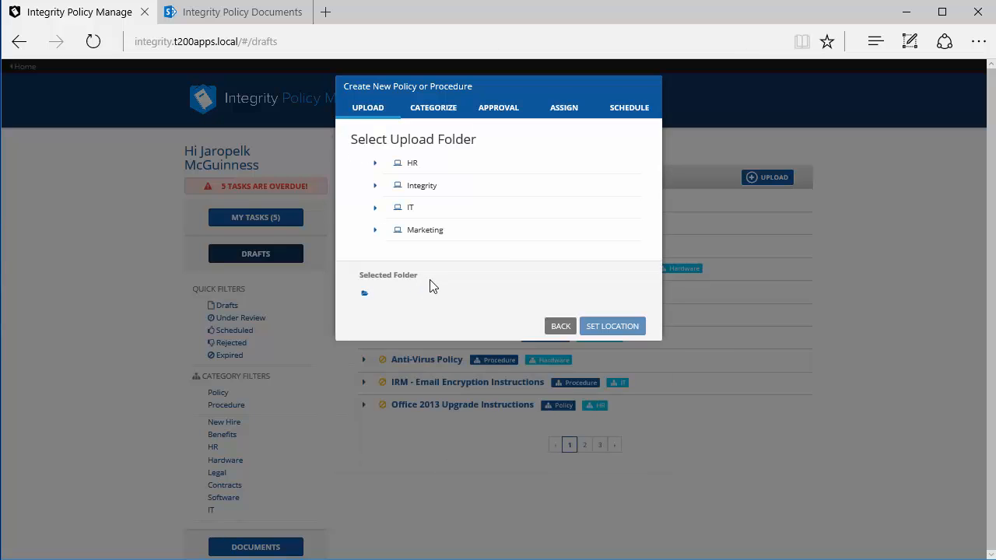
click(375, 164)
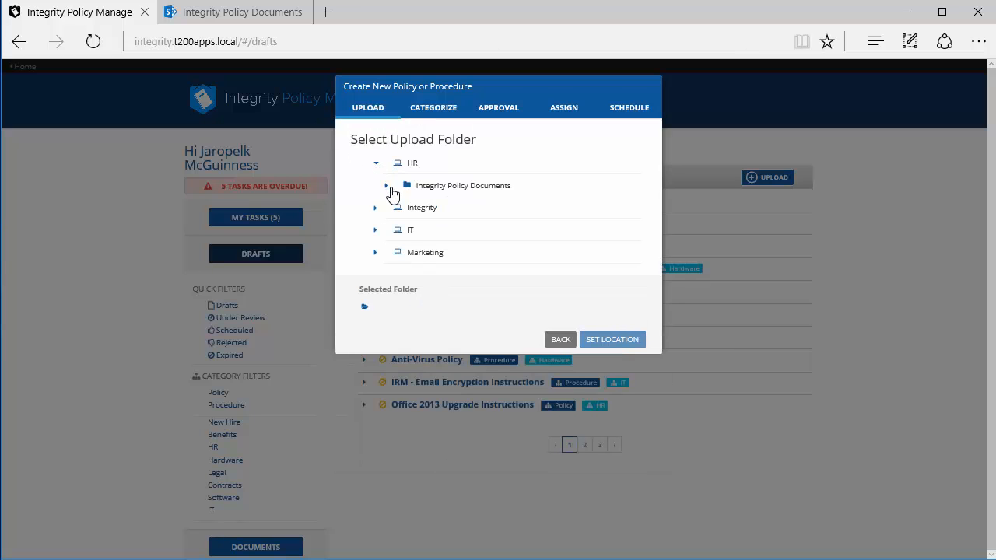
click(424, 187)
click(610, 340)
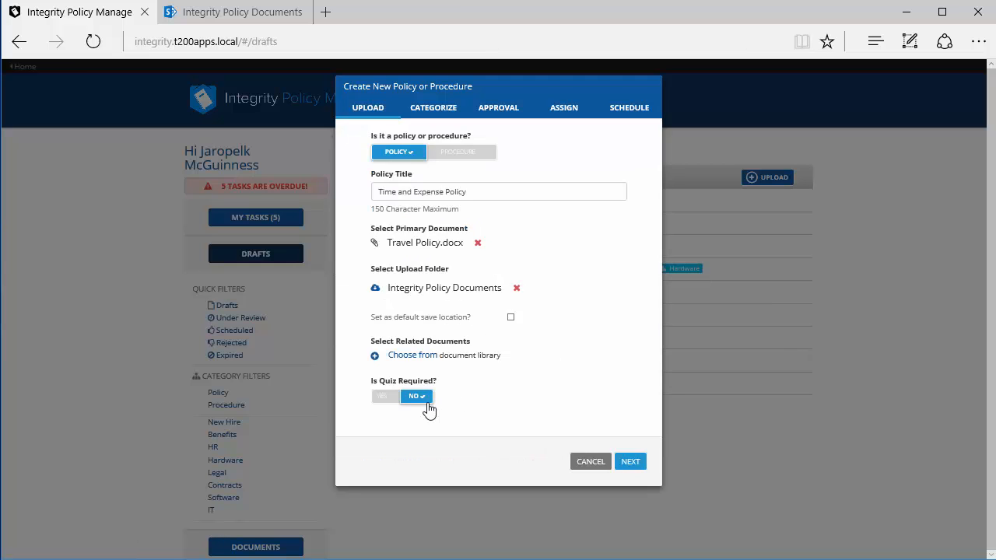
Require a quiz for the policy and create its first question: "What types of items can be expensed?".
click(385, 397)
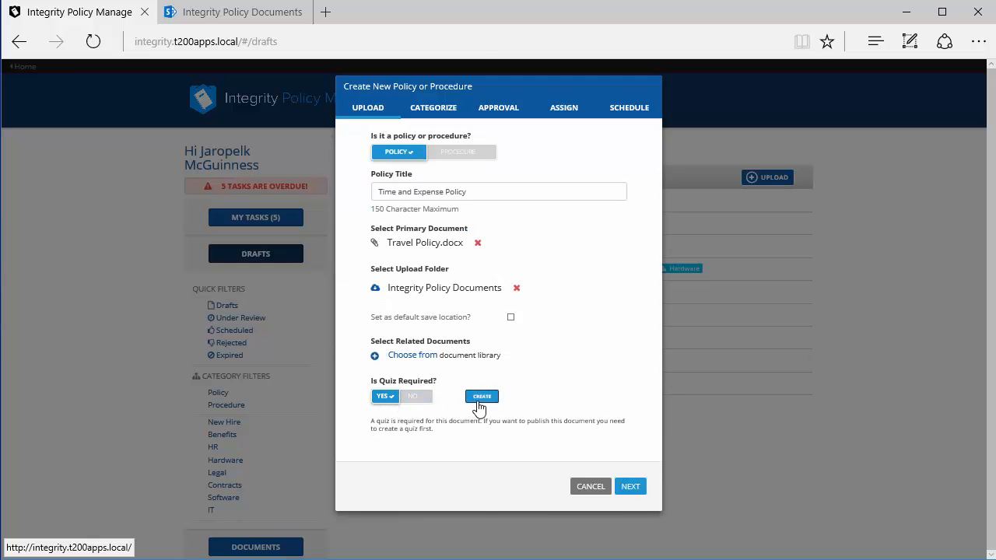
click(482, 397)
click(445, 184)
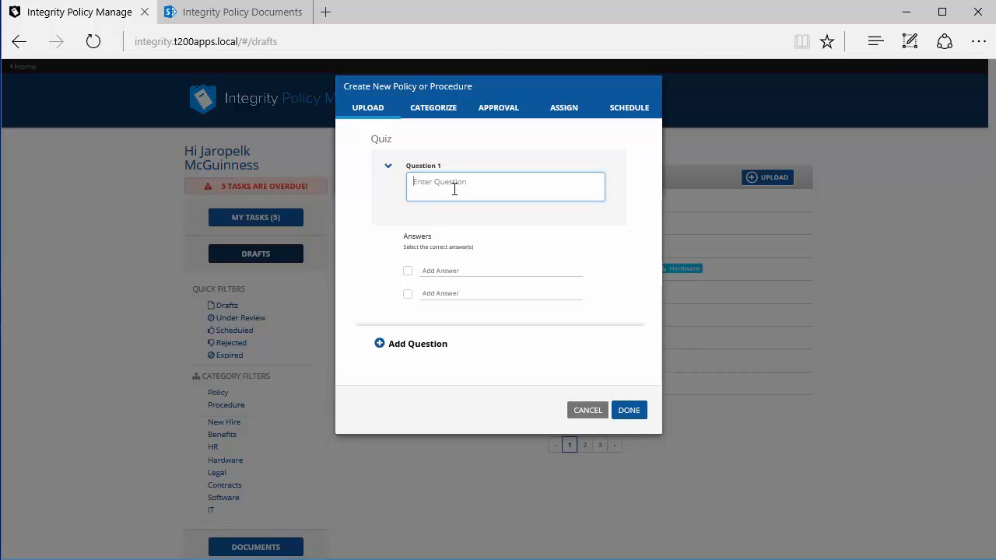
text(What types of items can be expenses)
Enter Business Meals, Mileage, Airfare and Jewelry as the answers to the quiz question.
click(444, 271)
text(Business Meals)
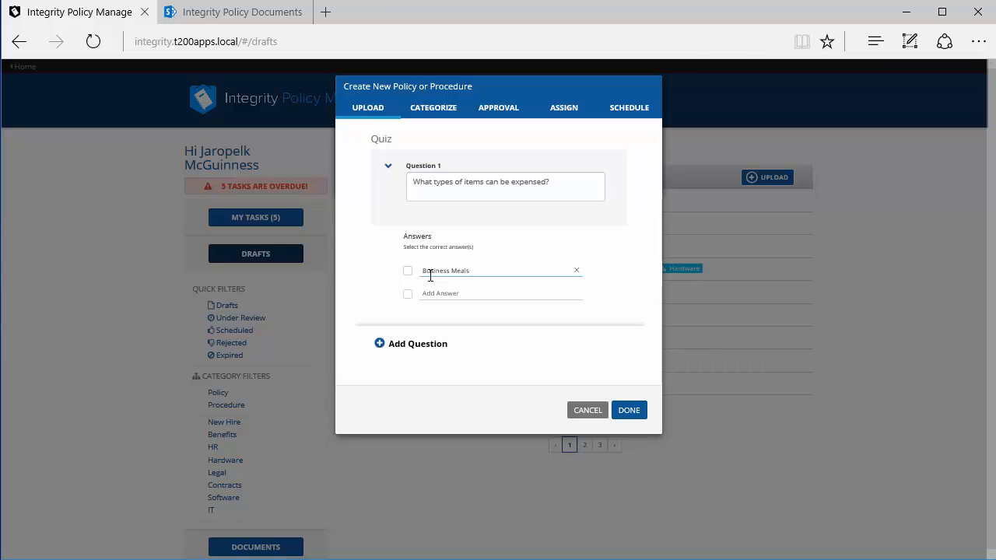
click(435, 293)
text(Mileage)
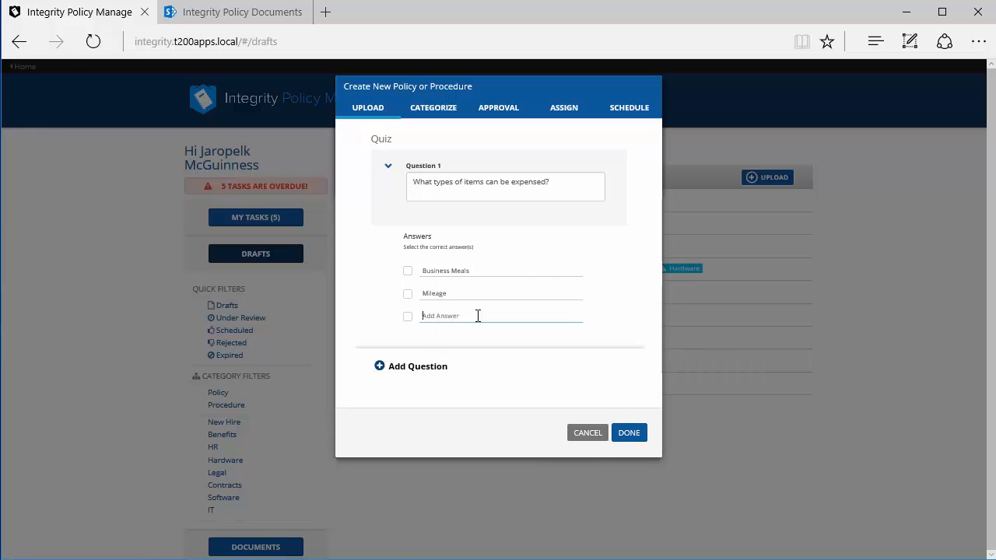
click(476, 313)
text(Airfare)
click(451, 338)
text(Jewelre)
key(BackSpace)
text(y)
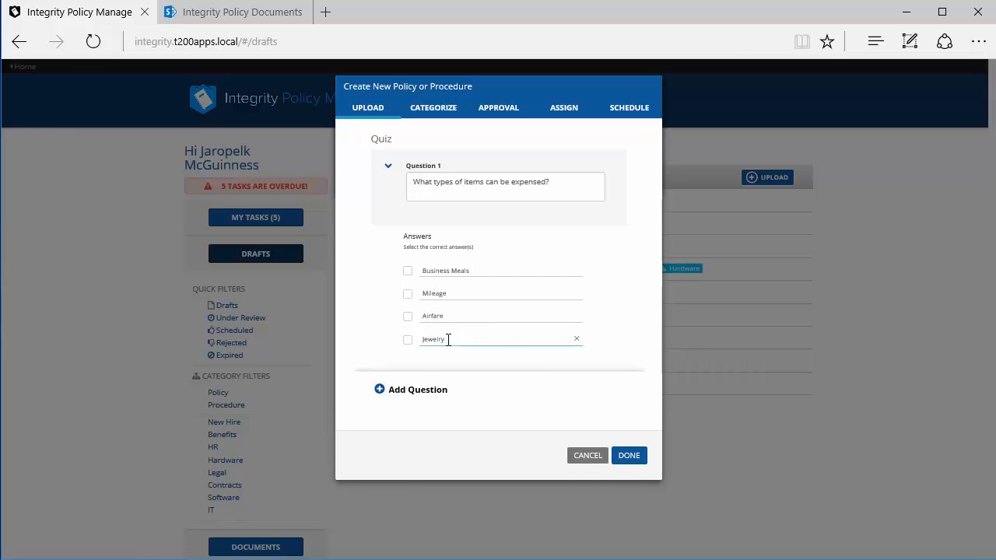
Mark Business Meals, Mileage and Jewelry as the correct answers and finish the quiz.
click(407, 271)
click(407, 293)
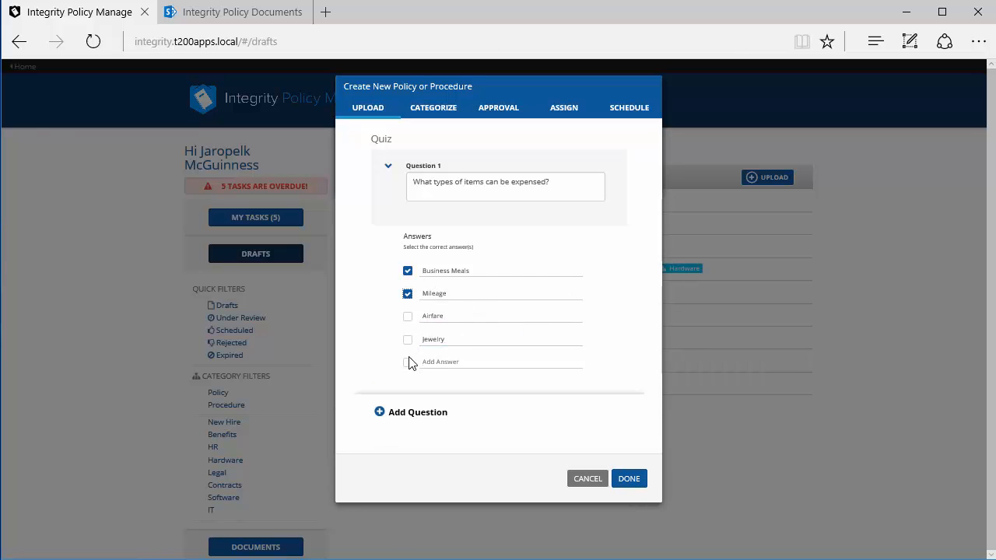
click(407, 340)
click(626, 482)
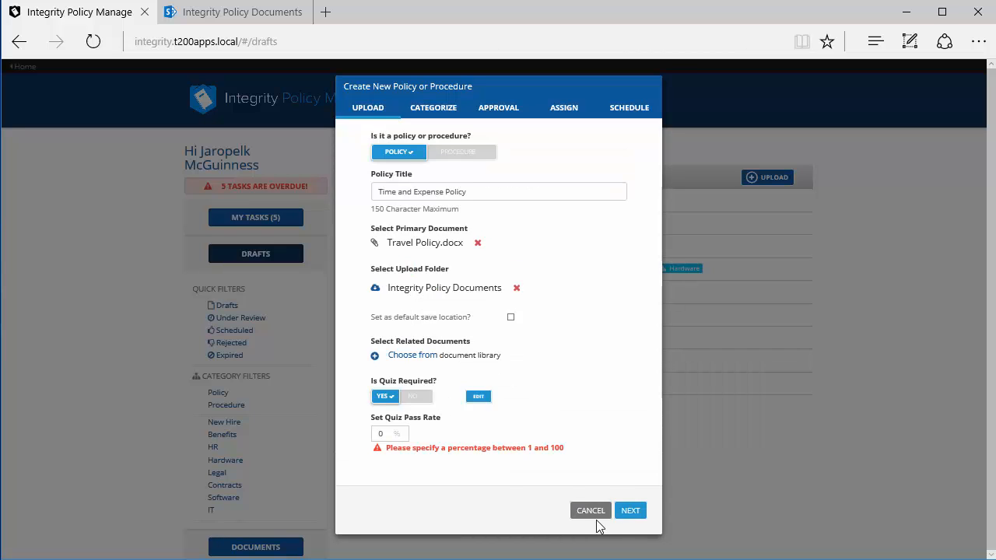
Set the quiz pass rate to 100% and continue to the categorization stage.
click(393, 435)
text(1)
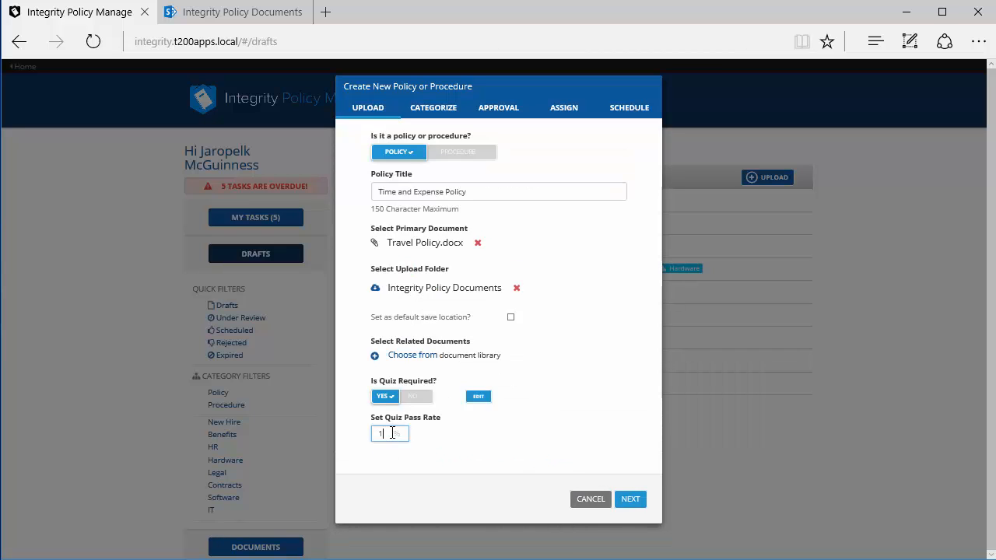
text(00)
click(628, 498)
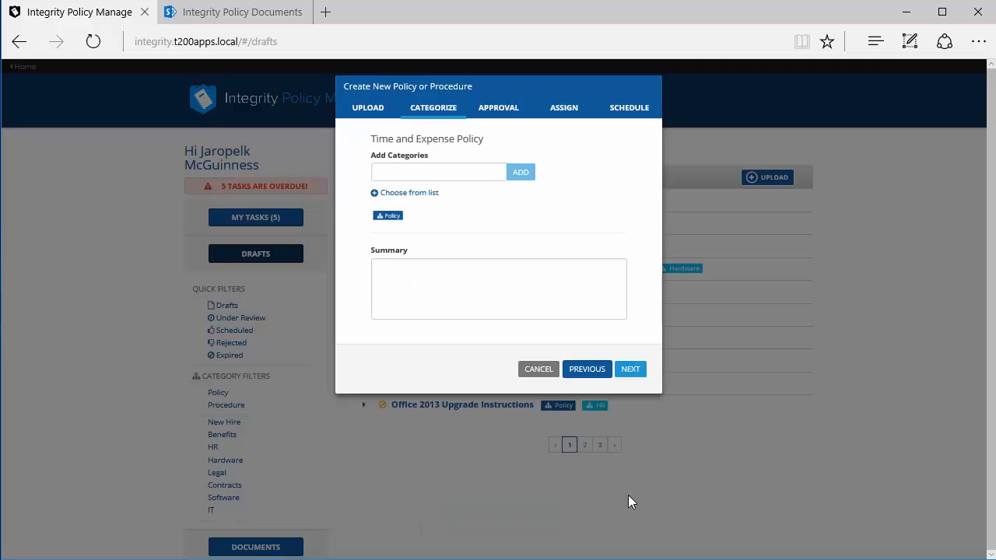
Add the HR category, enter the summary "This is the policy related to time and expenses." and continue to approval.
click(420, 201)
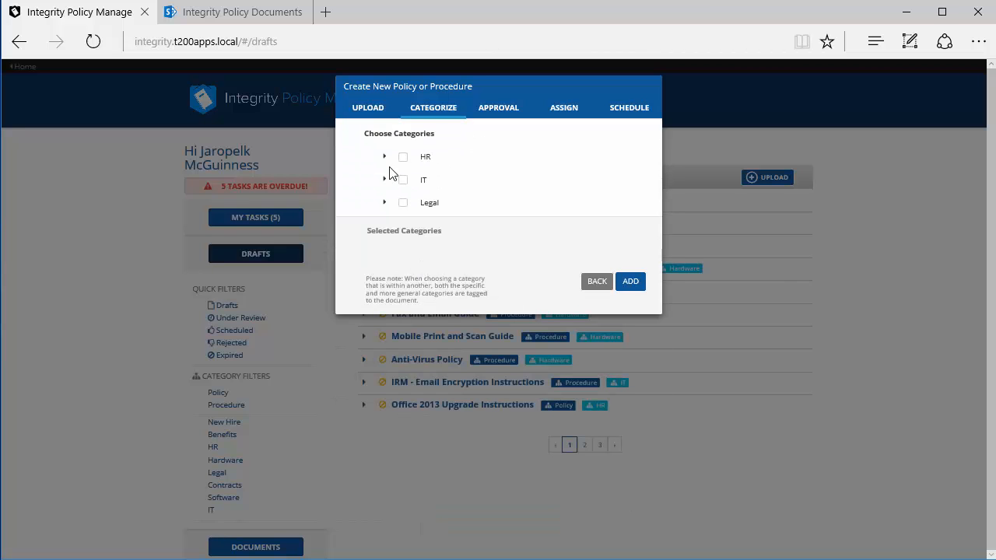
click(403, 158)
click(630, 281)
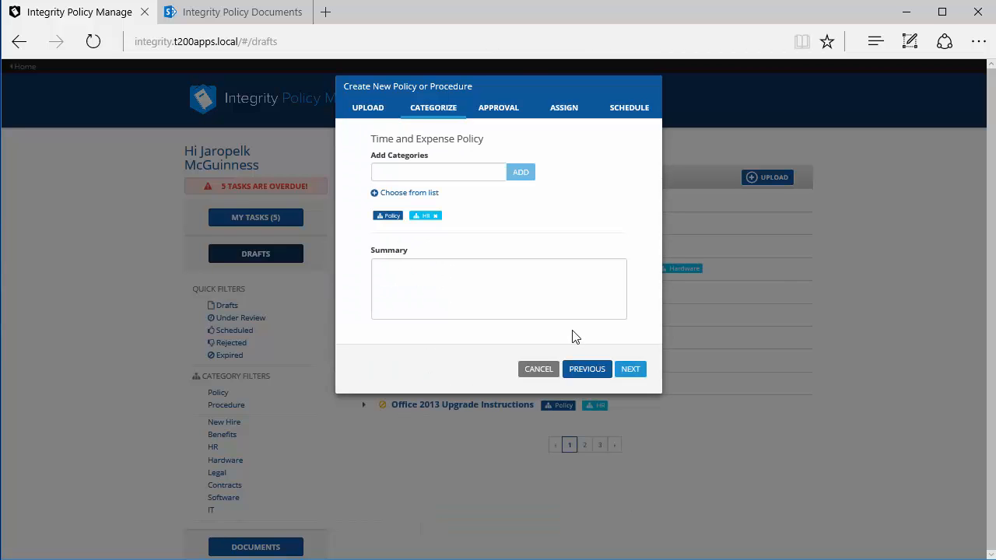
click(540, 283)
text(This is the policy related to time and expenses.)
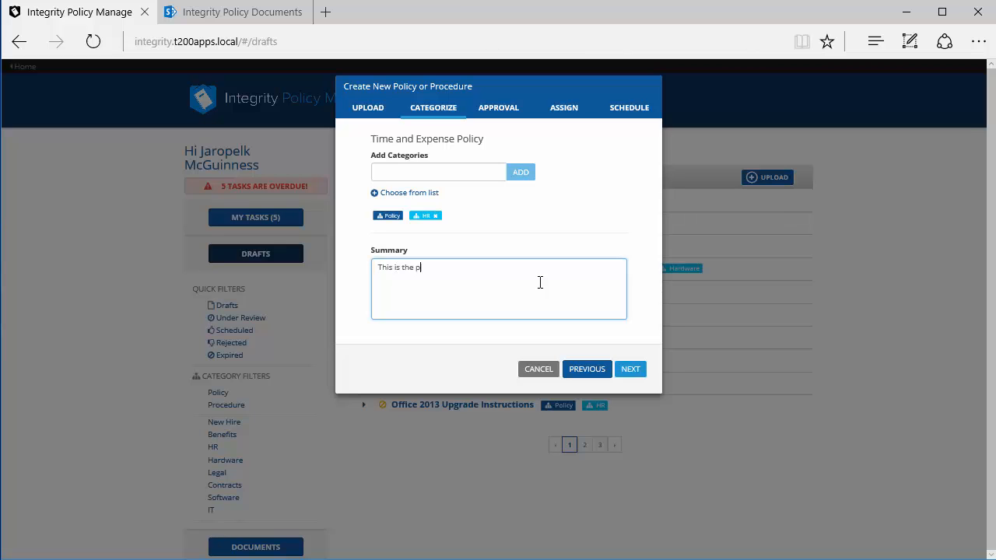
click(628, 370)
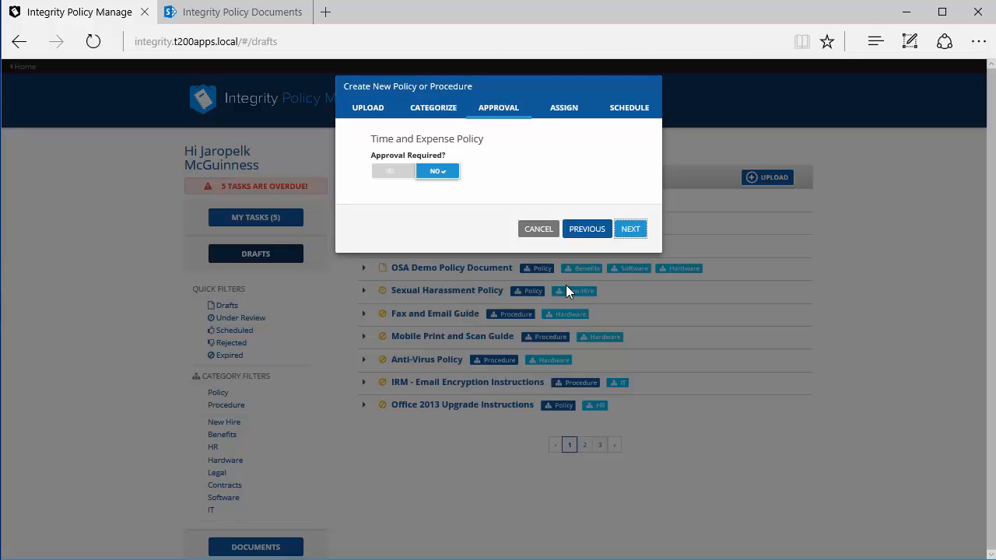
Require Series approval for the policy and assign the Integrity Site Owners group as approvers.
click(391, 172)
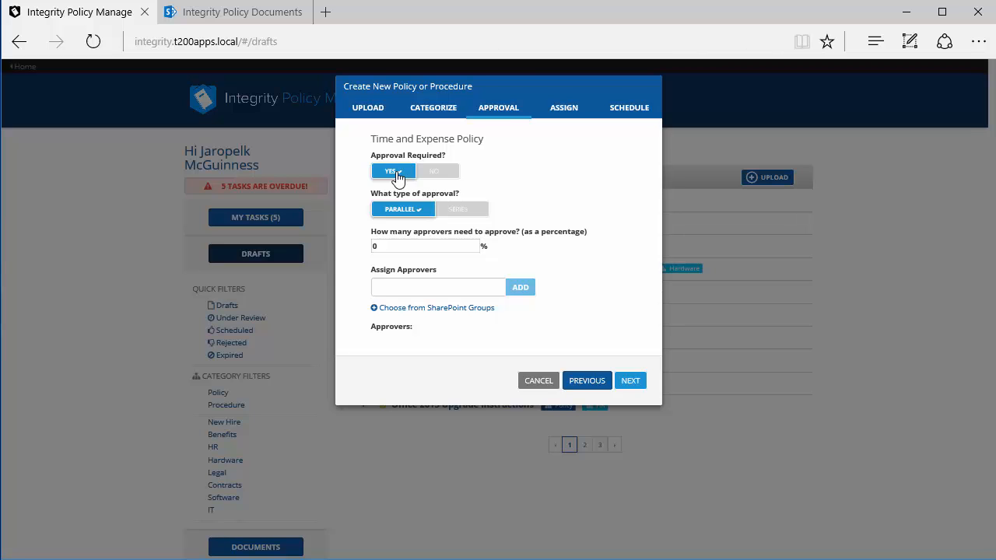
click(458, 211)
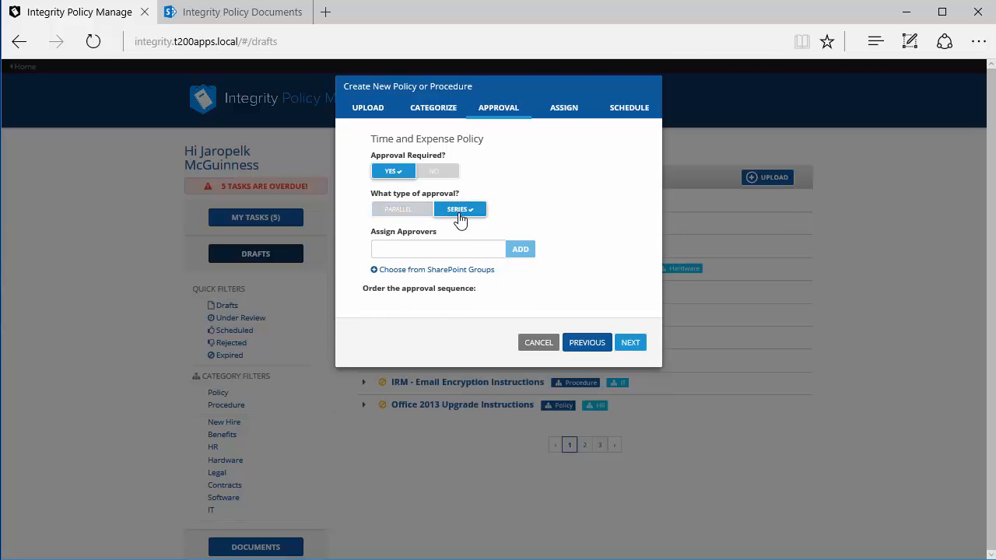
click(426, 270)
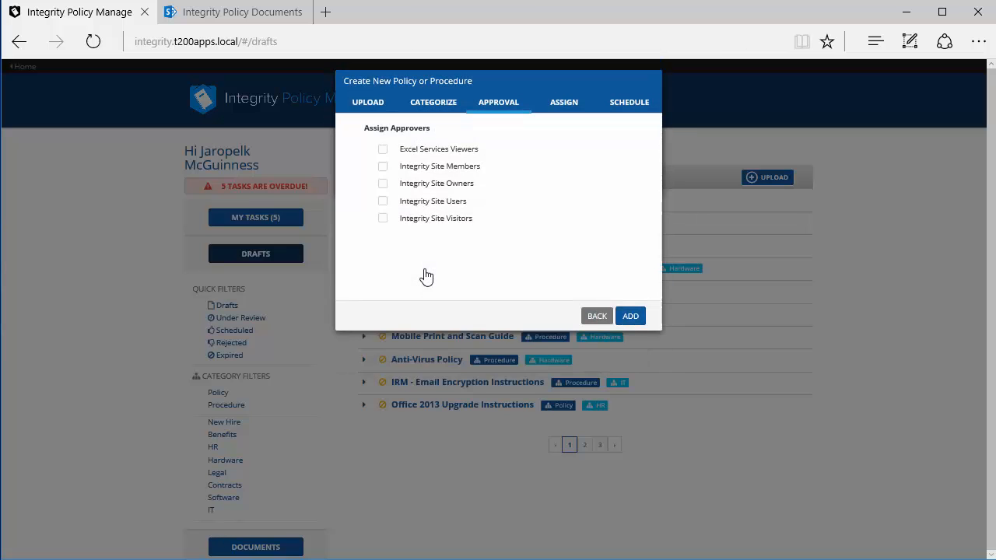
click(383, 189)
click(631, 322)
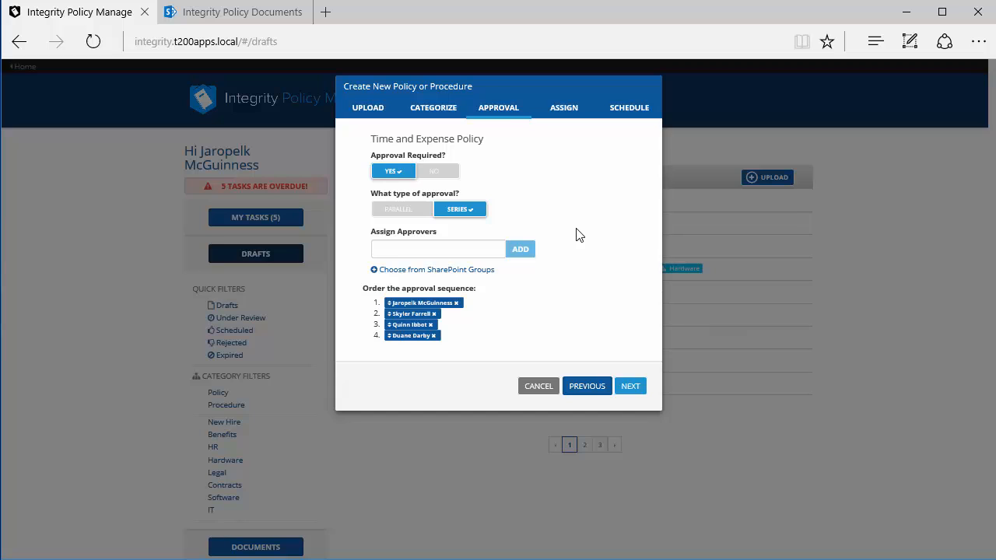
Reorder the approval sequence by moving the third approver to second place, directly behind the original first approver.
drag(385, 326, 389, 302)
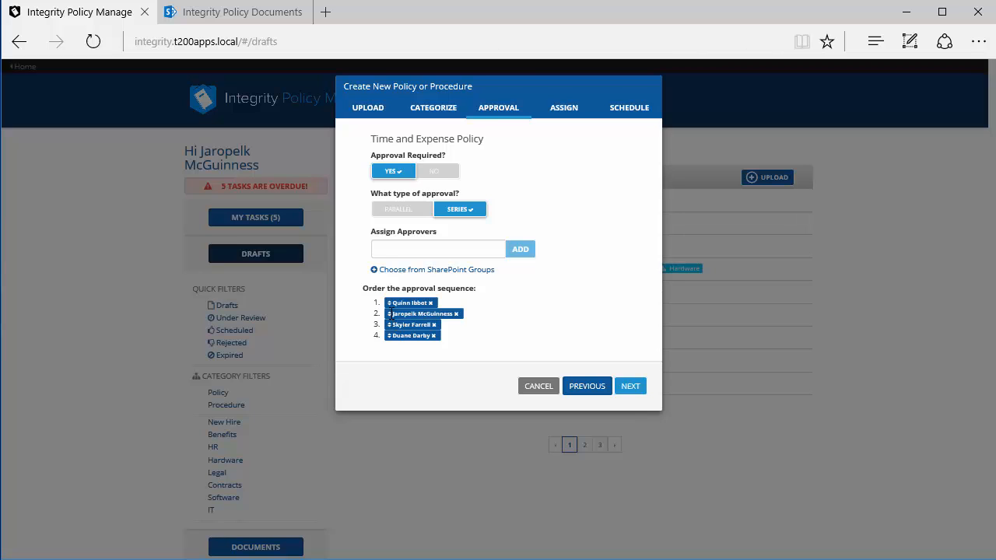
drag(389, 313, 393, 301)
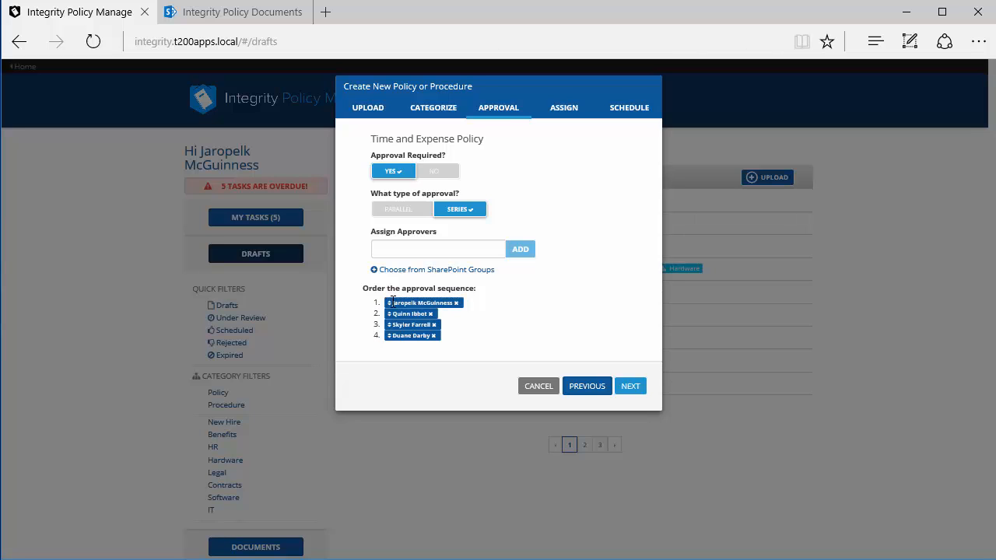
Switch the approval type to Parallel and require 100% of the approvers to approve, after trying 75%.
click(392, 210)
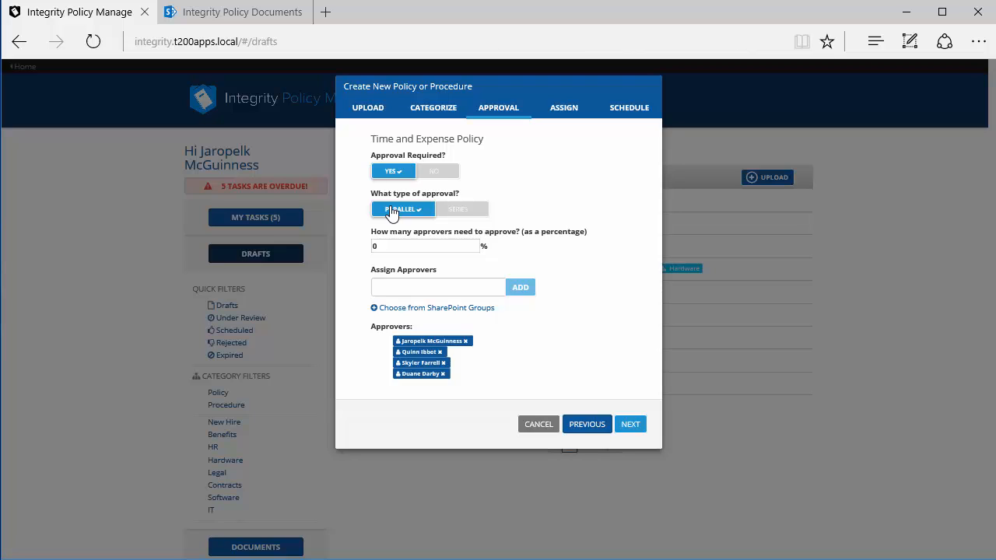
key(Tab)
text(75)
drag(395, 245, 340, 245)
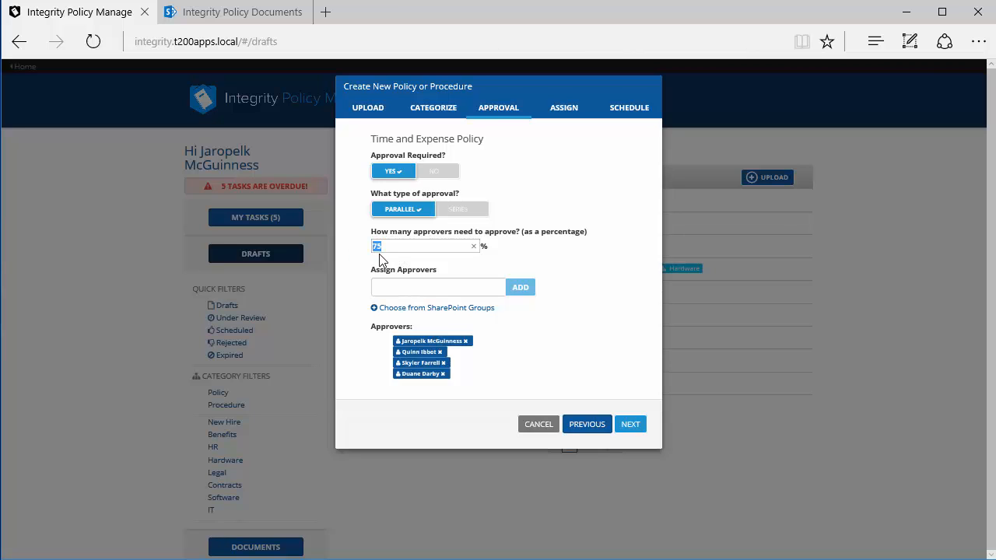
text(100)
Remove the last three approvers so only the first one stays assigned, and continue to the assignment stage.
click(442, 373)
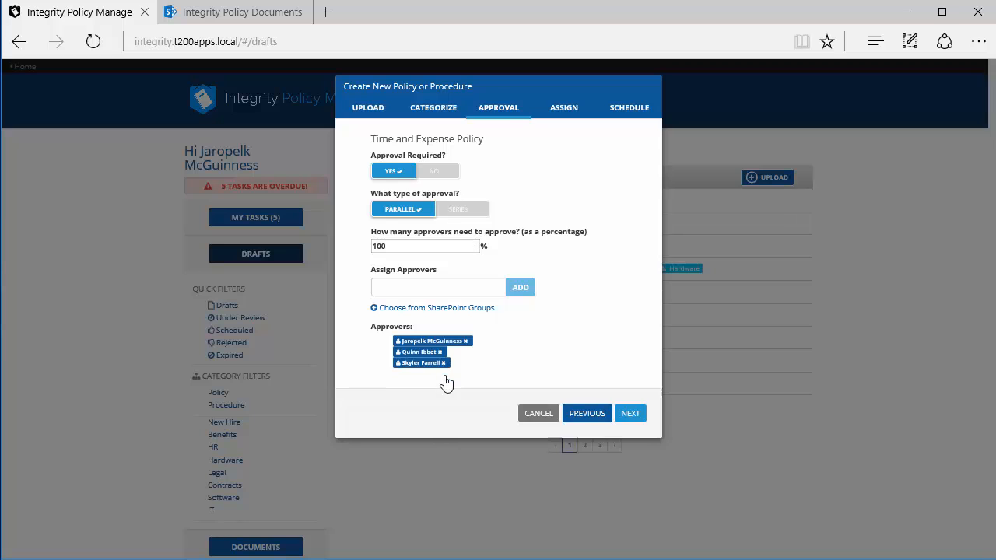
click(442, 362)
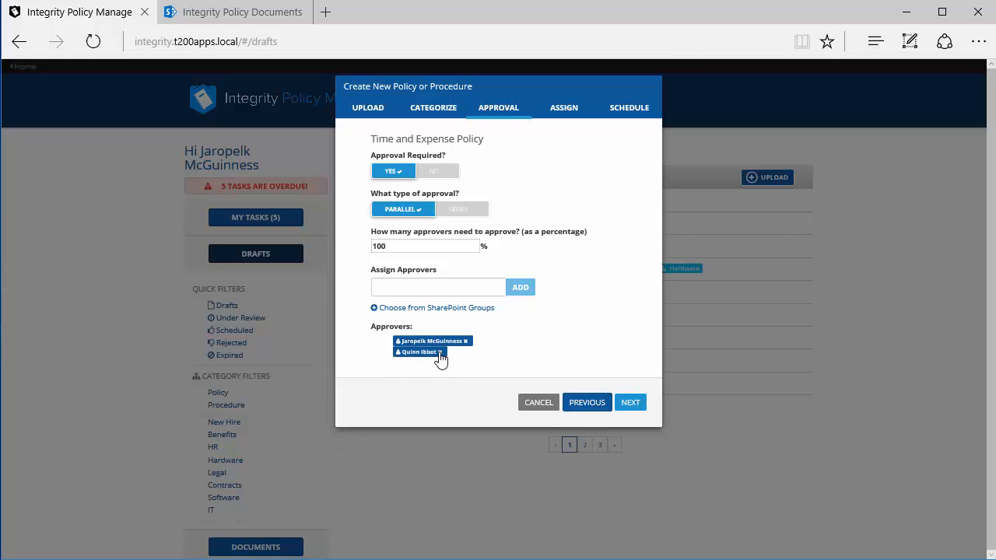
click(440, 353)
click(630, 393)
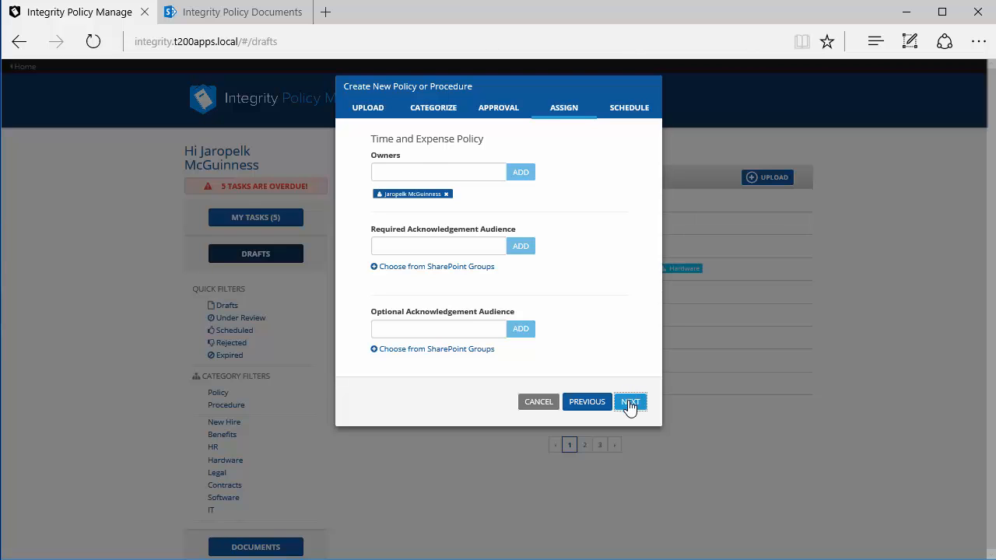
Leave the acknowledgement audiences empty, continue to scheduling and set the task deadline to HR (14 days).
click(631, 399)
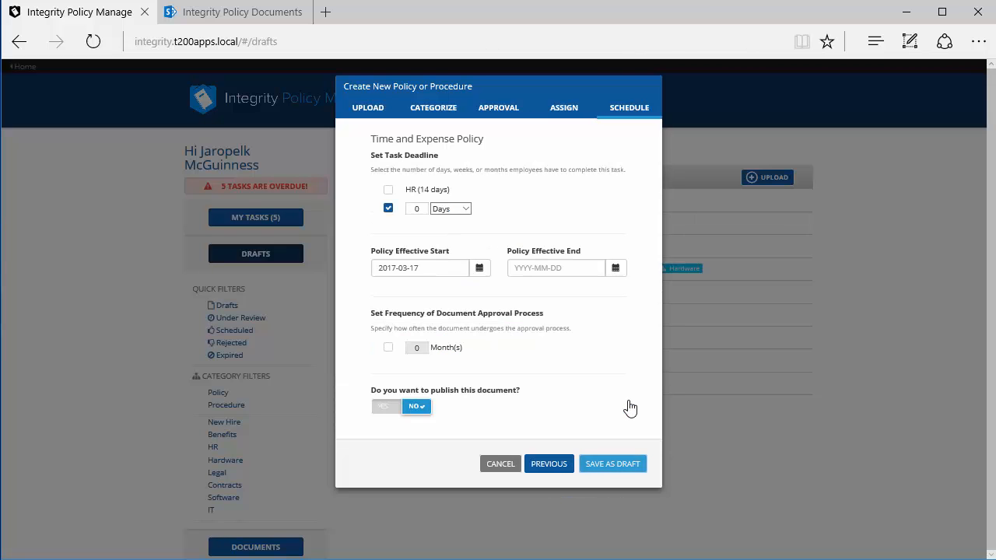
click(388, 190)
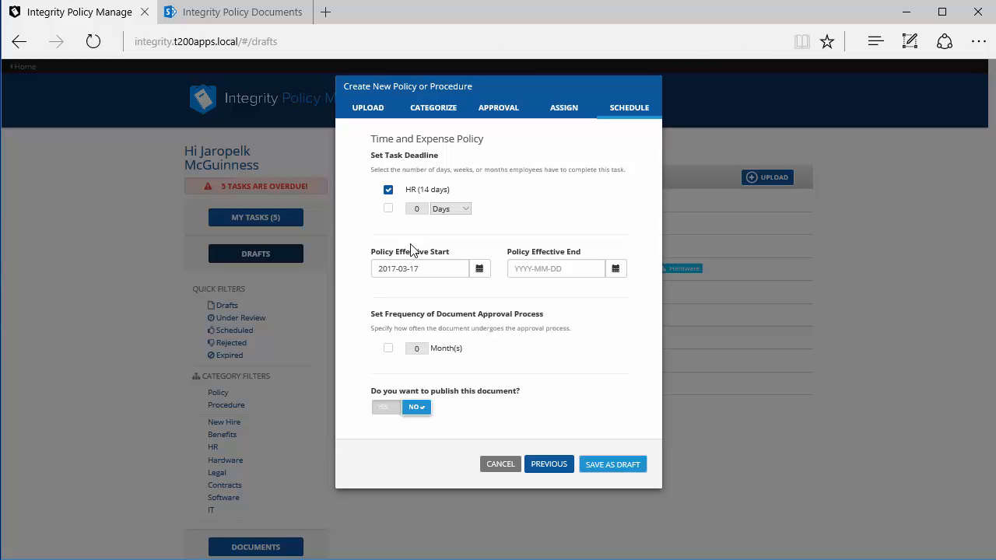
Set the policy effective end date to 2018-08-31.
click(616, 269)
click(597, 291)
click(599, 291)
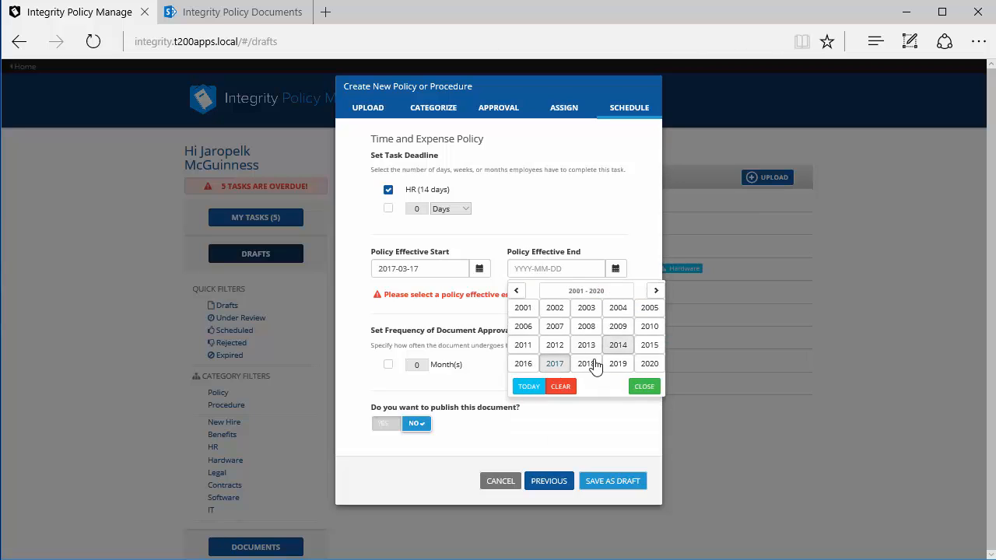
click(596, 367)
click(583, 345)
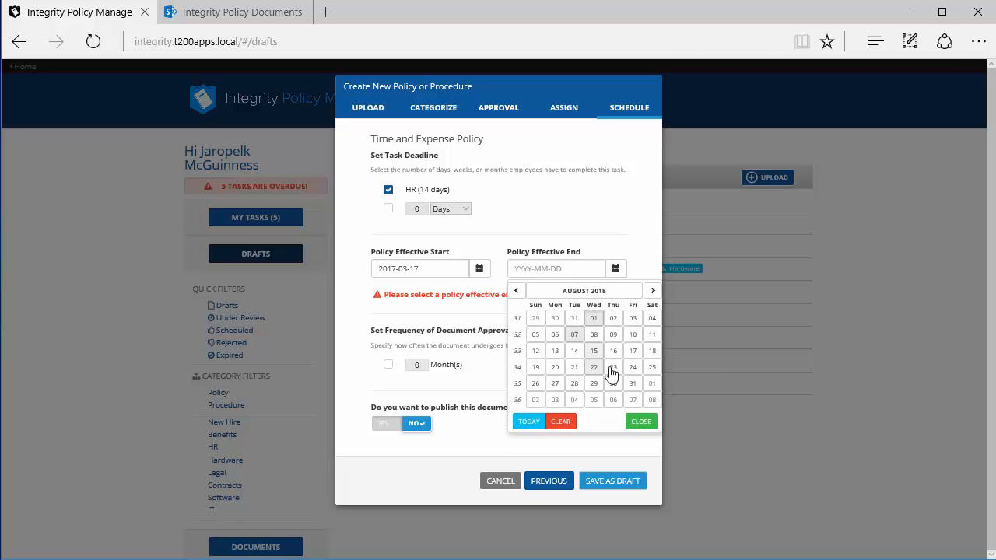
click(634, 385)
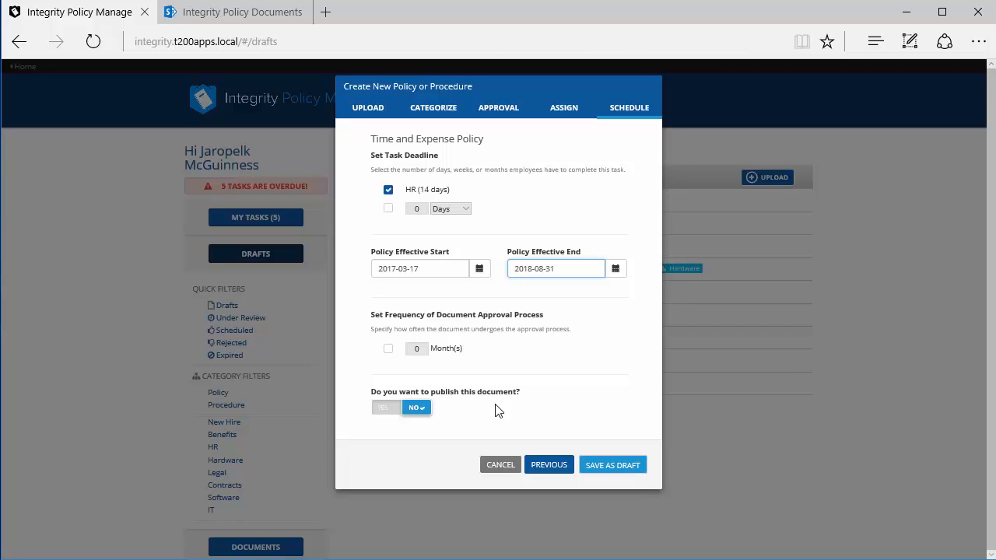
Choose to publish the document, submit the new policy and reload the drafts list to check its review status.
click(380, 410)
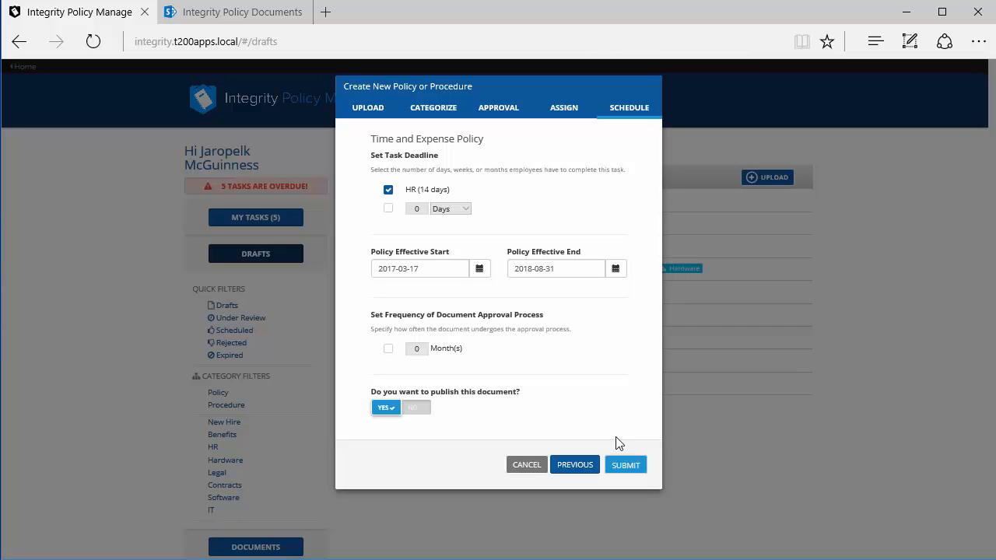
click(627, 473)
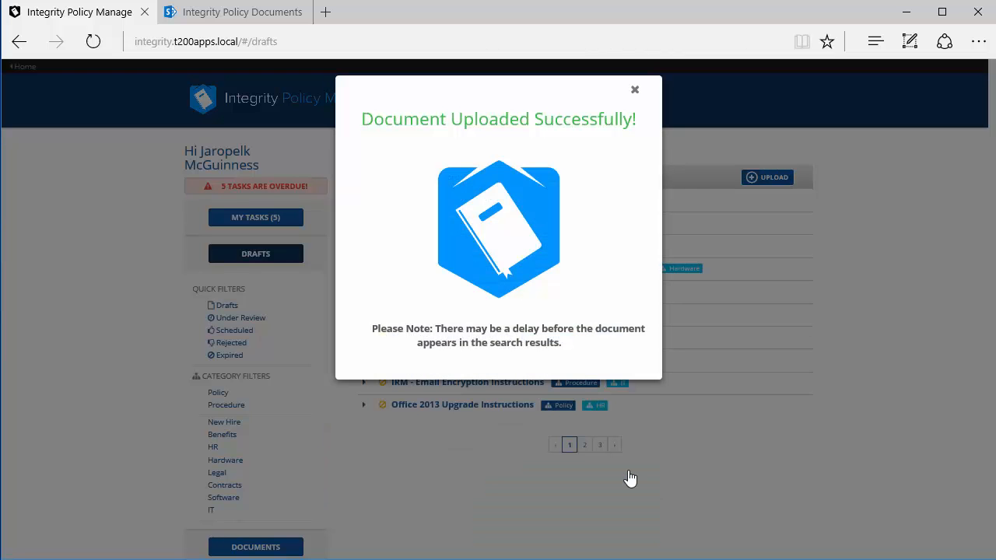
click(694, 425)
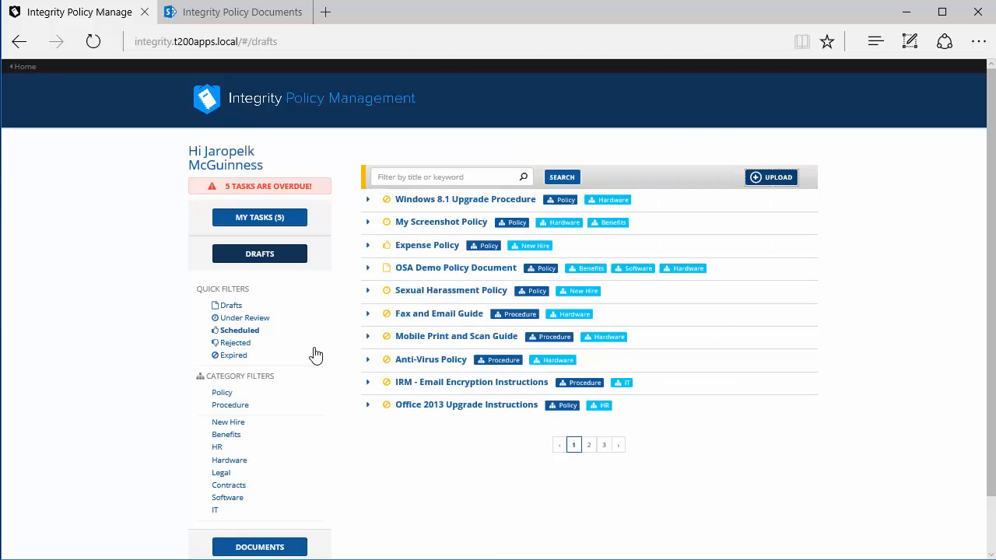
click(94, 40)
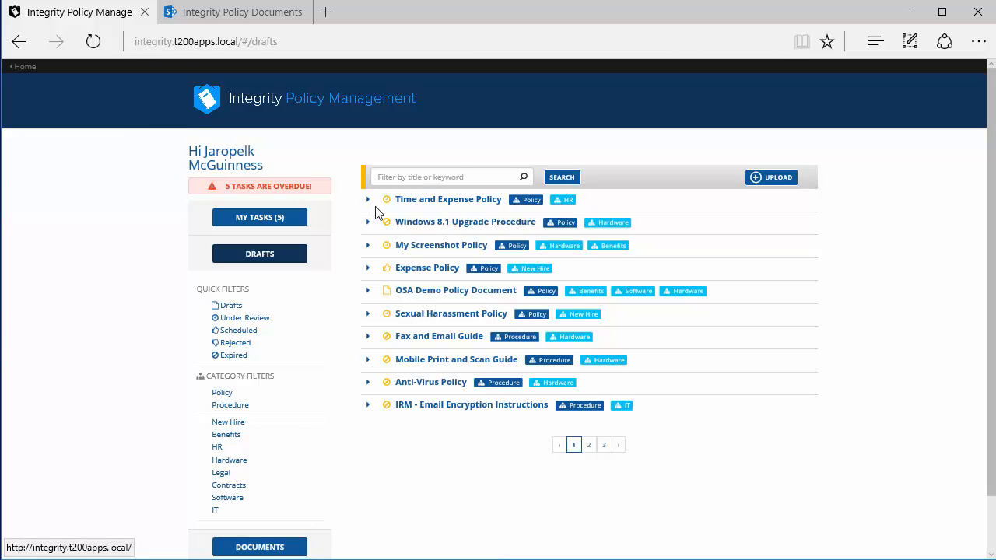
click(239, 319)
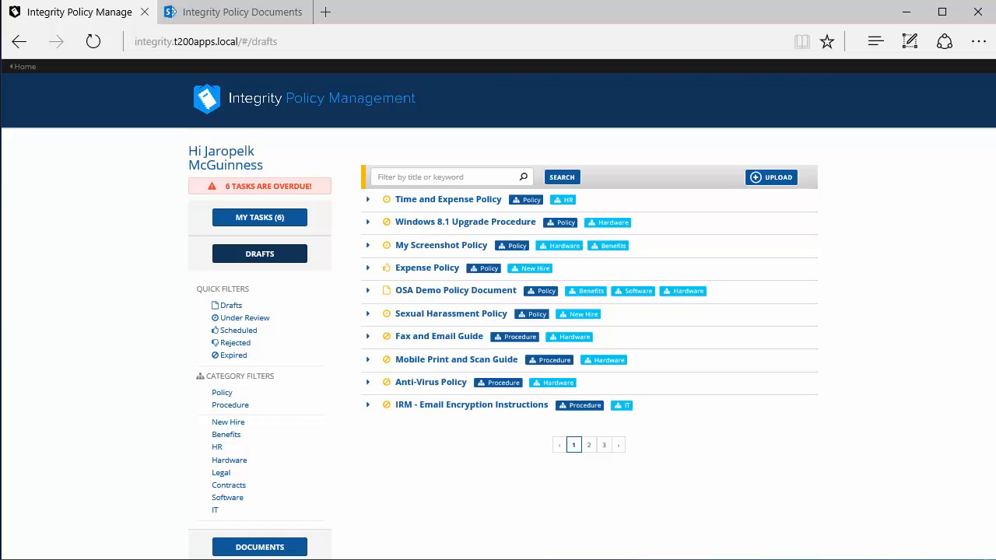
Open the approval task for the Time and Expense Policy and review its quiz question and marked answers.
click(246, 222)
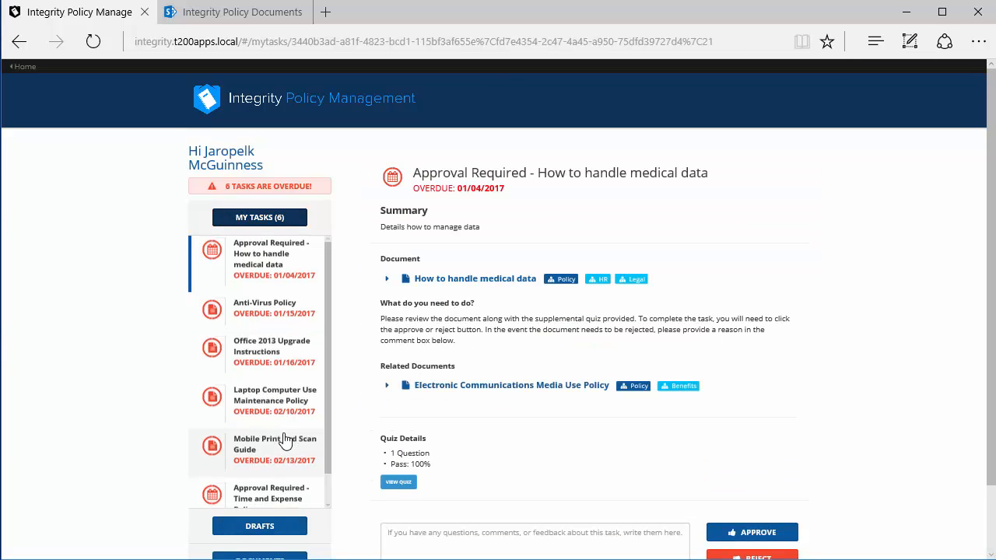
scroll(281, 420, down, 3)
click(285, 403)
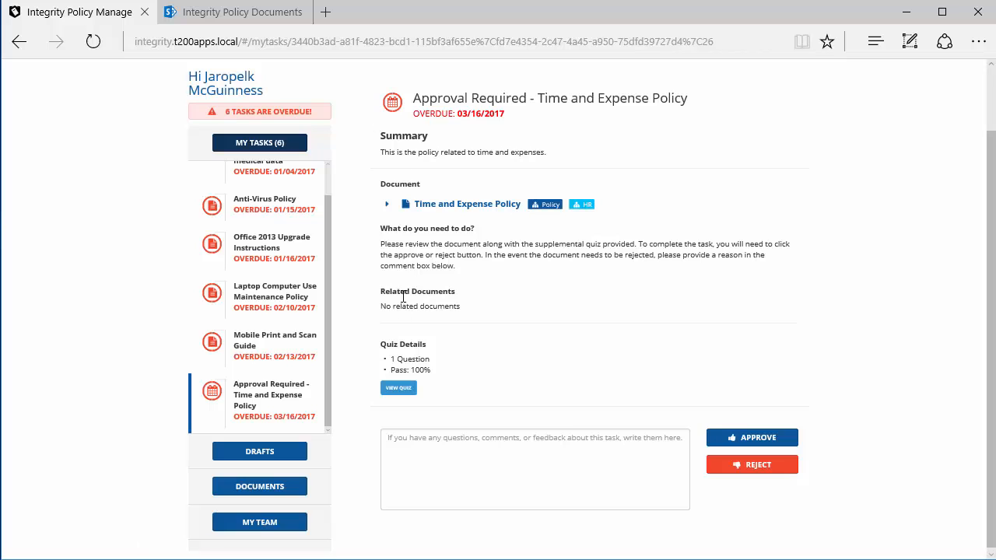
click(399, 389)
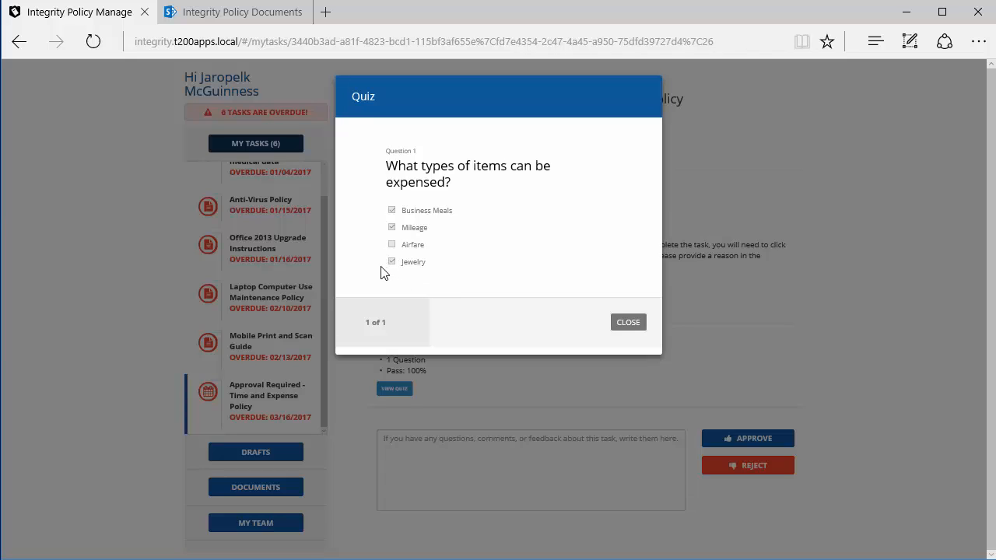
click(635, 326)
Reject the policy with the comment "The quiz is incorrect. Jewelery cannot be expensed. The answer should be Airfare.".
click(563, 448)
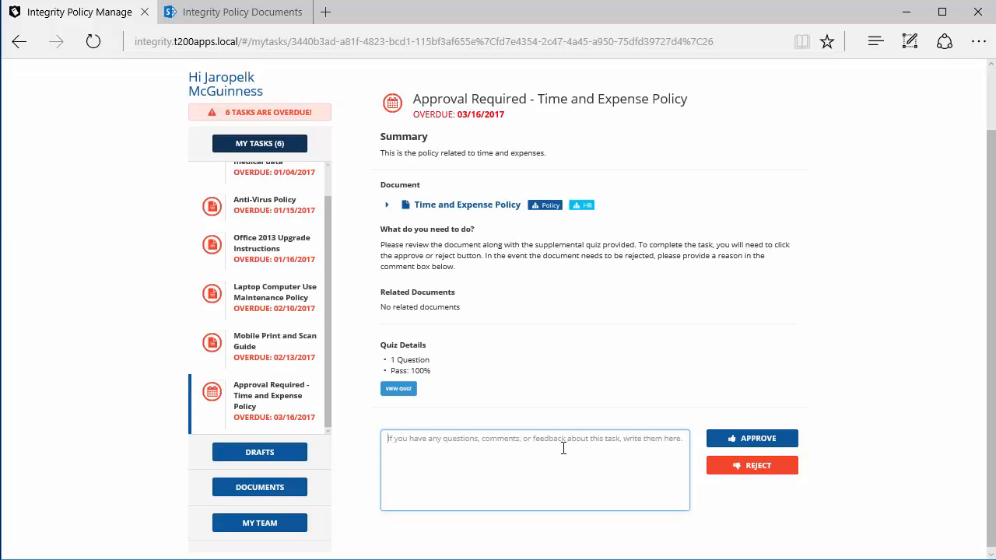
text(The)
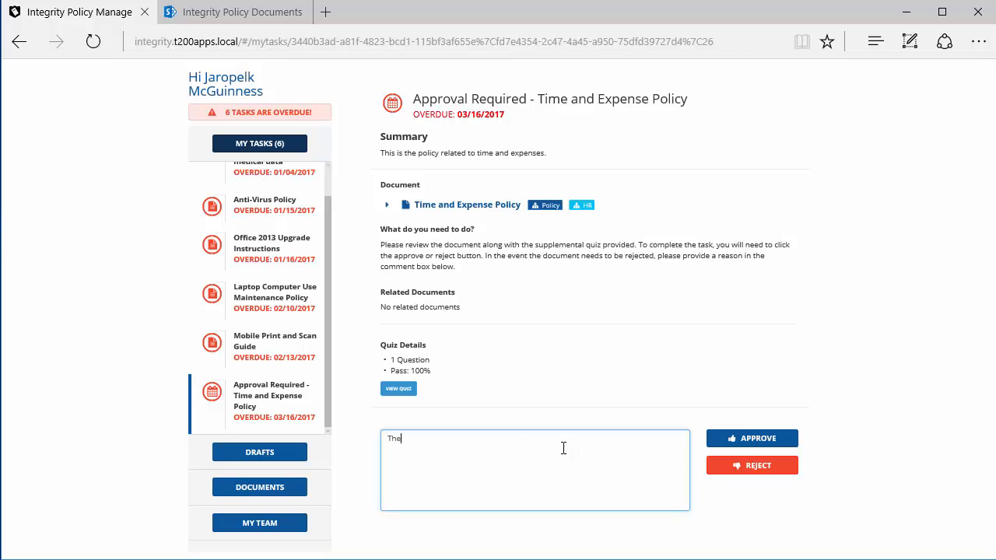
text( quiz is incorrect.  Jewelery cannot be expensed. The answer should be )
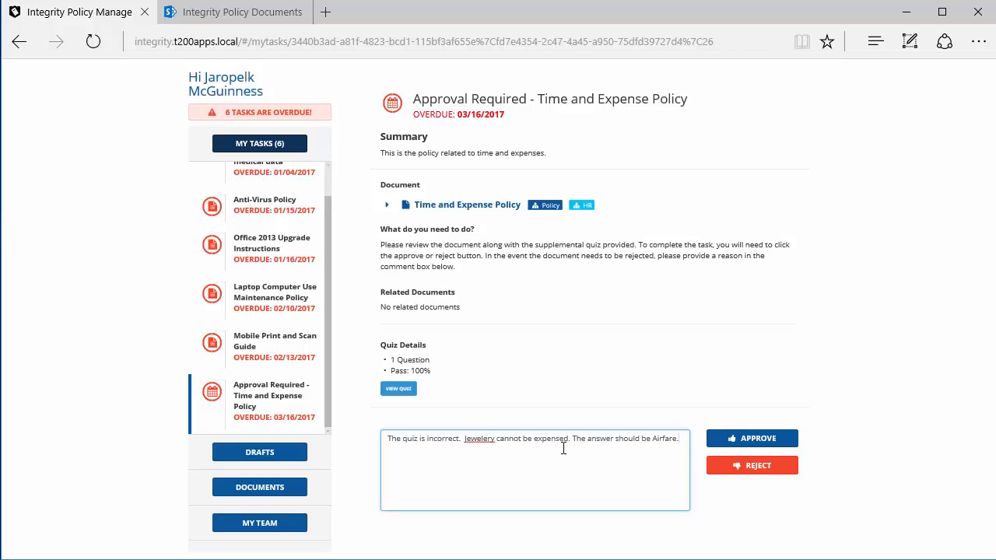
text(Airfare.)
click(761, 469)
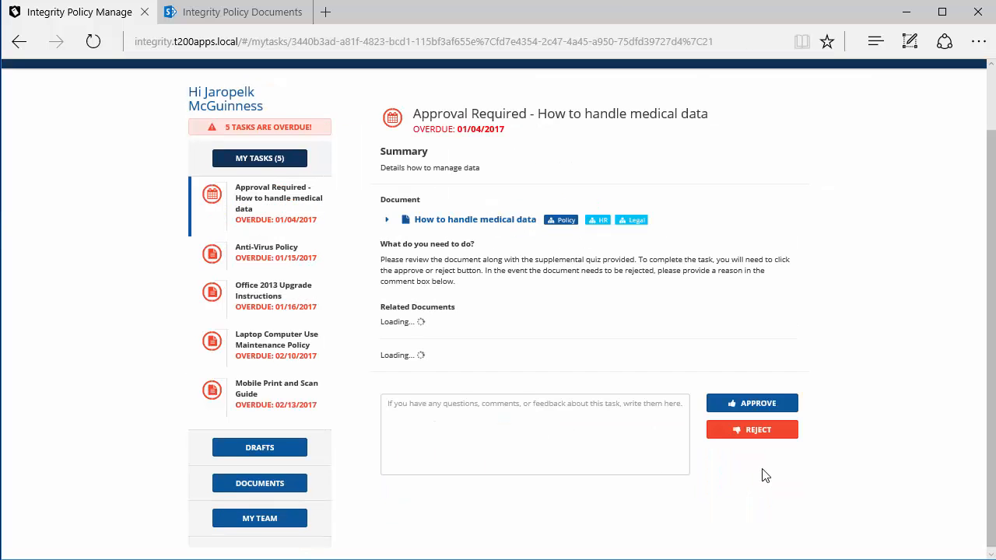
Examine the rejected Time and Expense Policy's properties and approval comments from the drafts list.
click(277, 458)
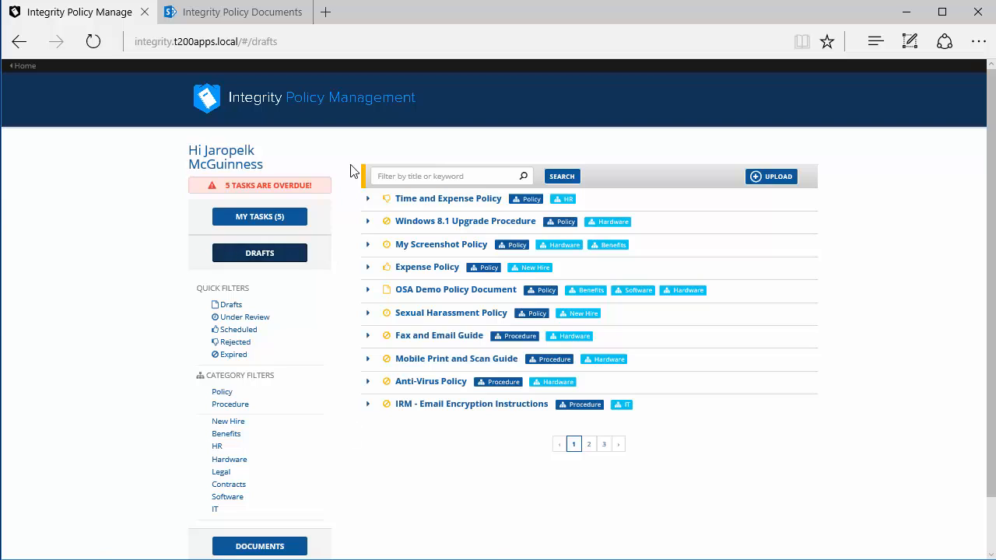
click(388, 200)
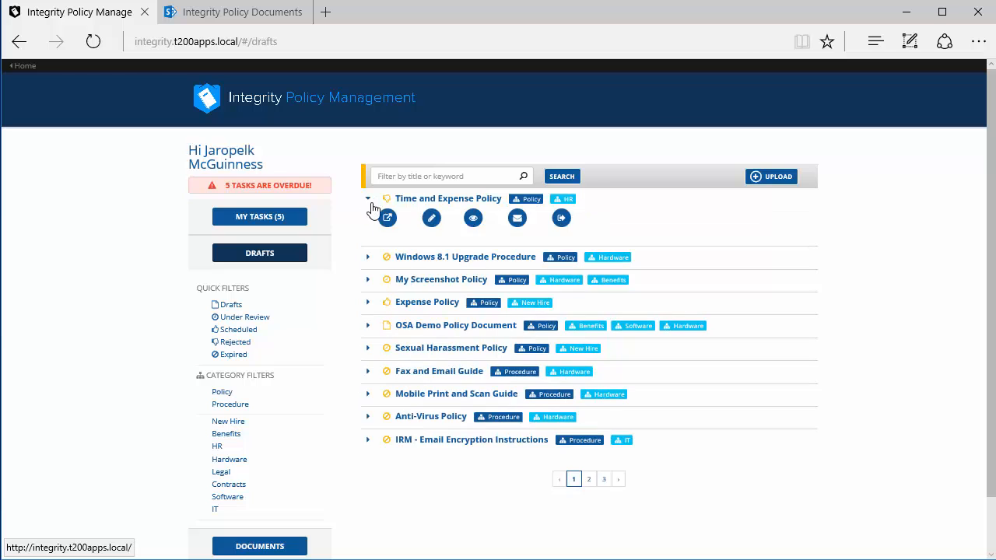
click(473, 221)
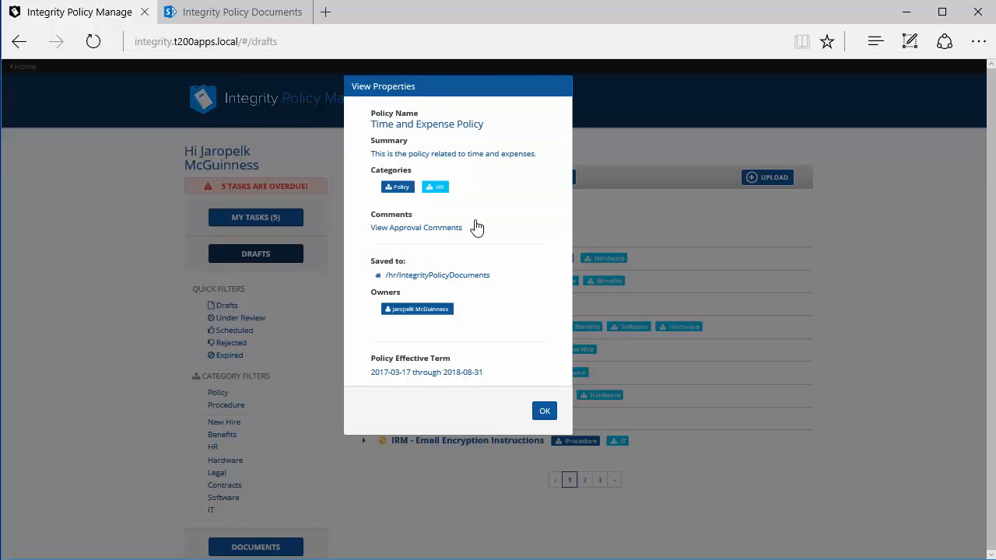
click(425, 228)
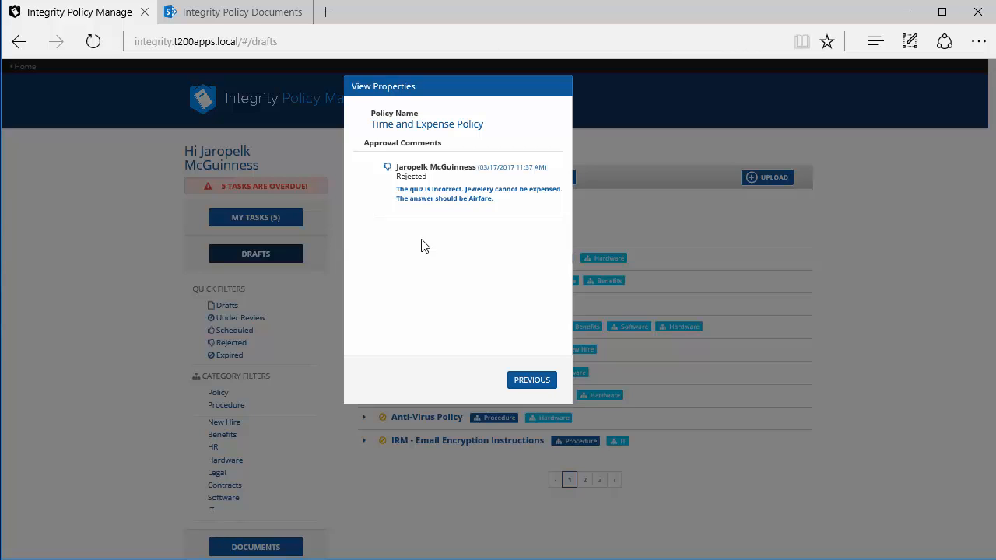
click(545, 378)
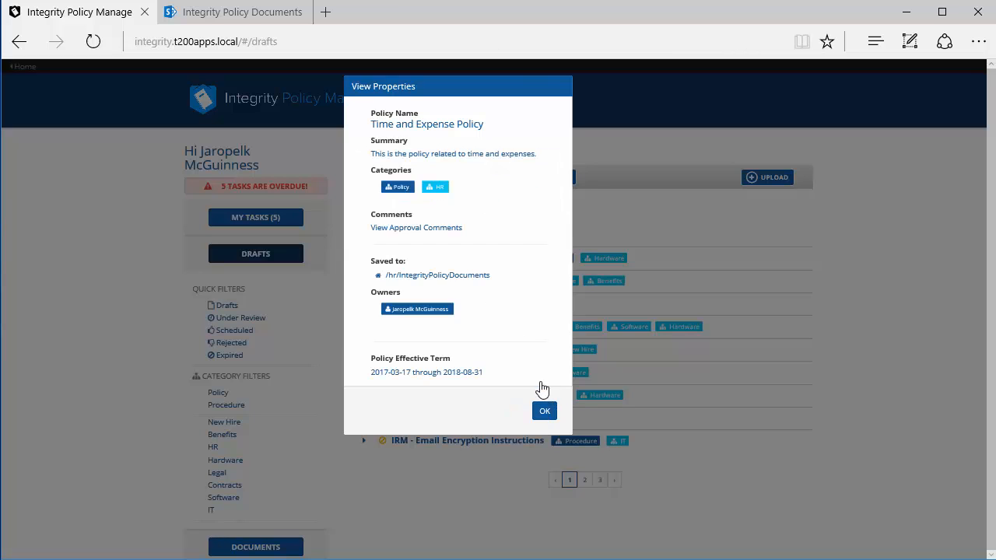
click(545, 412)
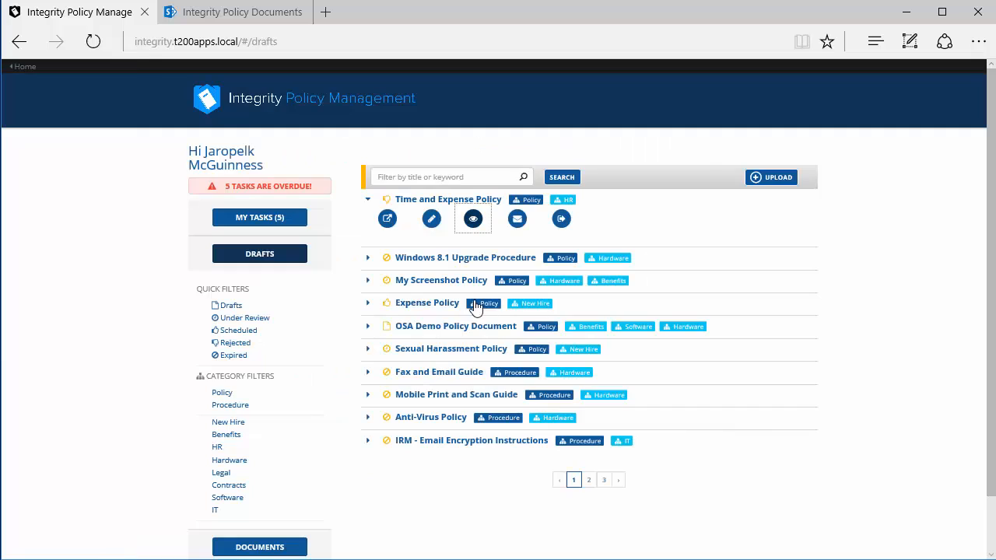
Edit the Time and Expense Policy's quiz so Airfare is marked as a correct answer and Jewelry is not.
click(432, 226)
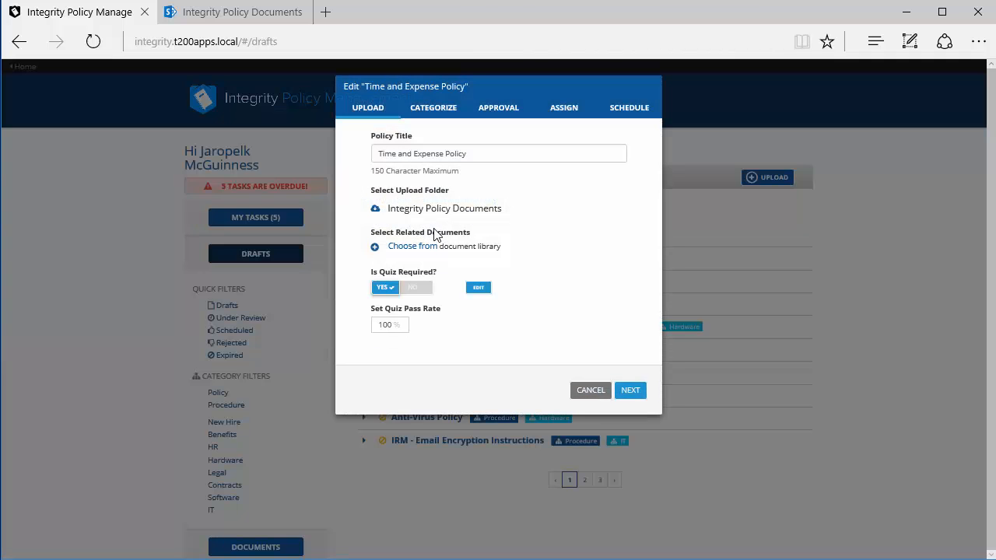
click(478, 287)
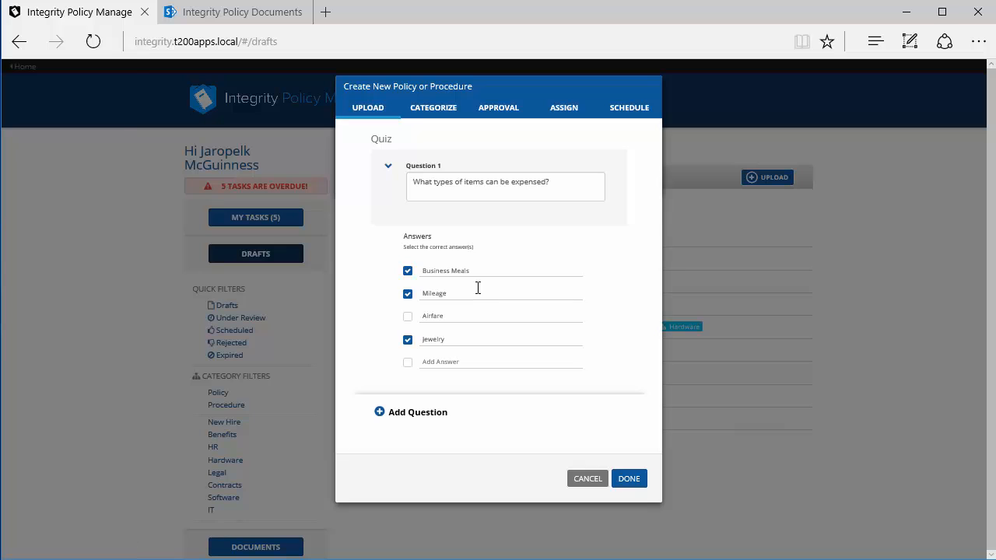
click(408, 340)
click(408, 318)
click(630, 480)
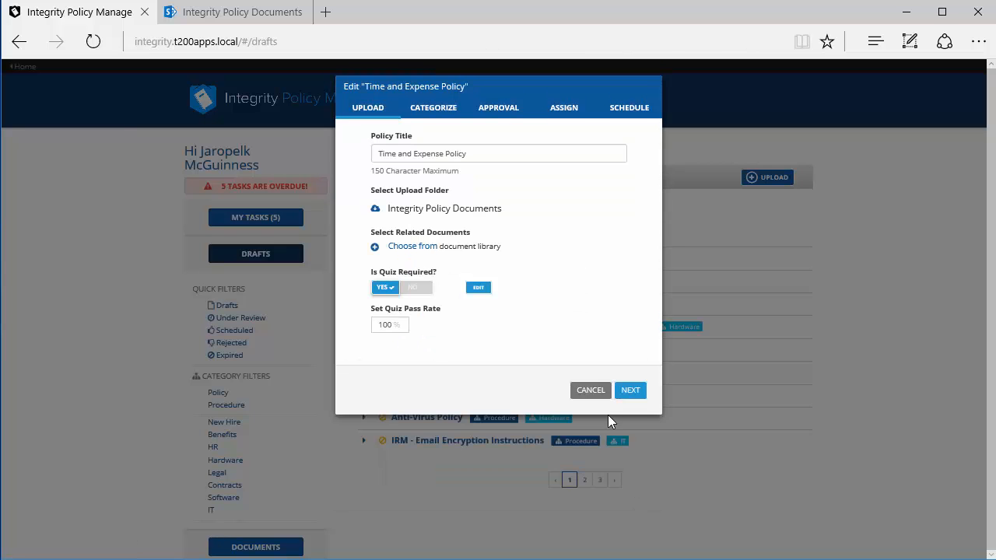
Keep the remaining policy settings, save the edited policy as a draft and publish it to restart the approval.
click(624, 395)
click(628, 372)
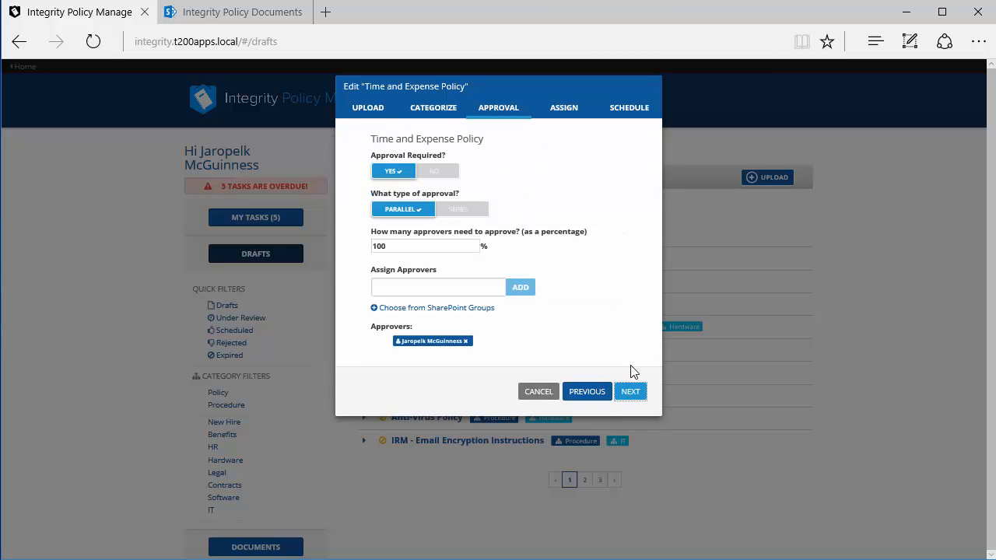
click(630, 393)
click(632, 402)
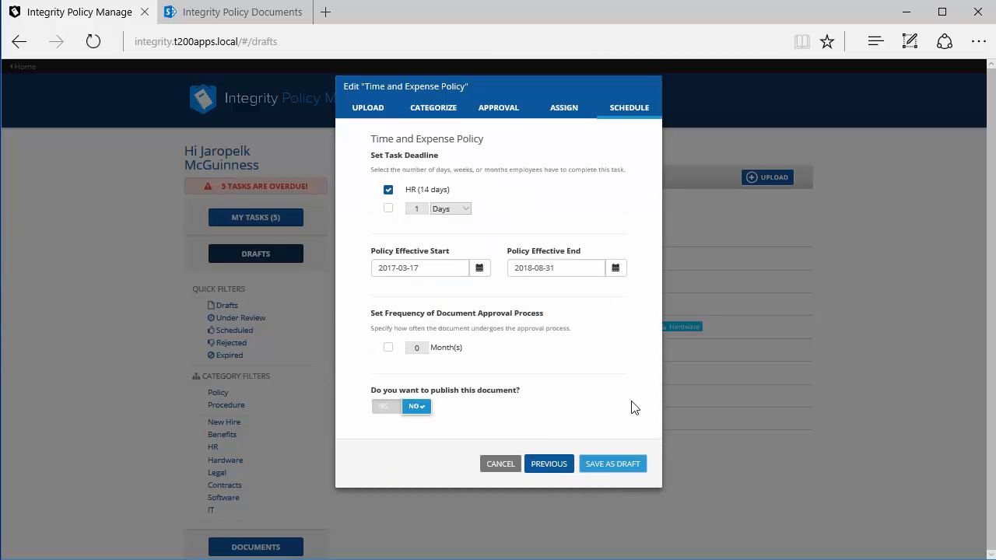
click(614, 466)
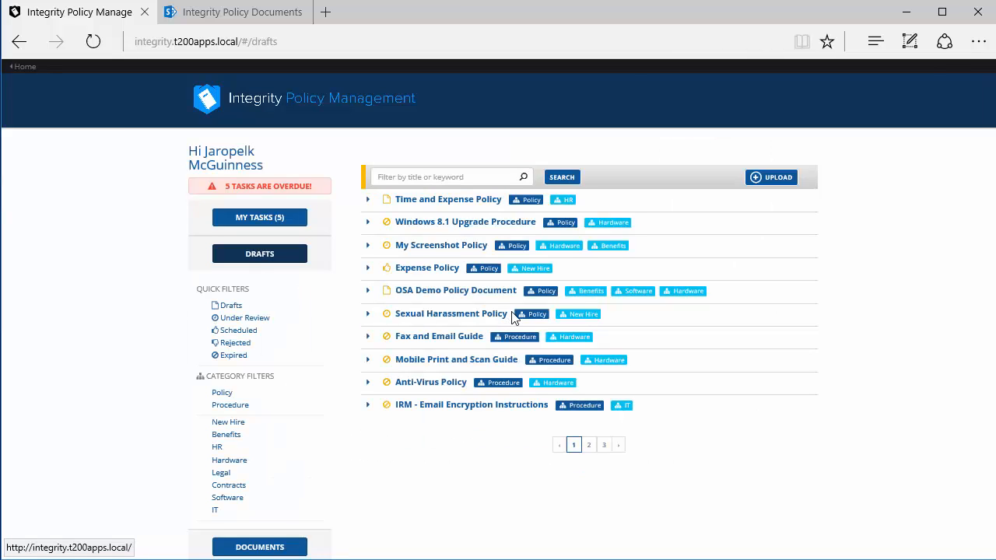
click(368, 201)
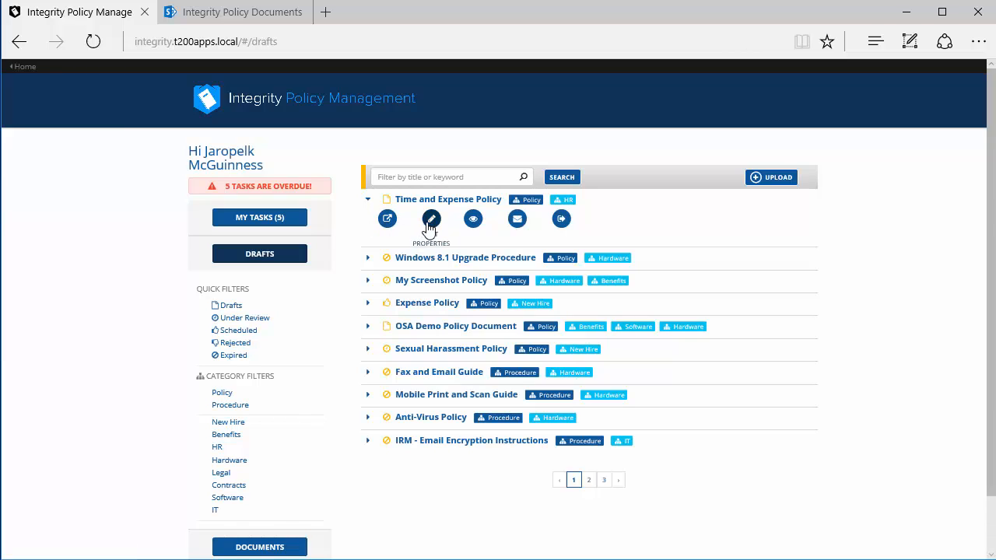
click(562, 221)
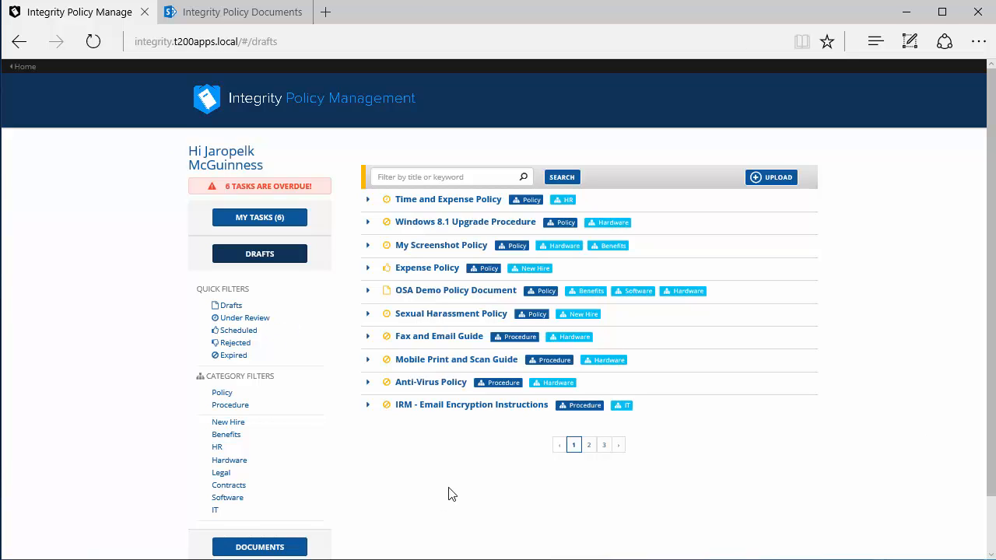
Open the new Time and Expense Policy approval task and check the corrected quiz answers.
click(261, 218)
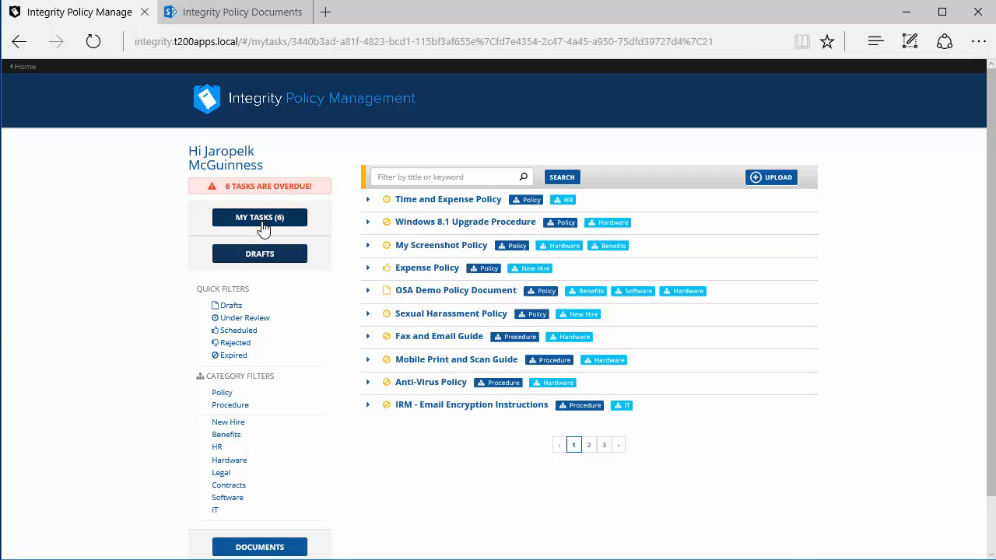
scroll(256, 373, down, 1)
click(254, 478)
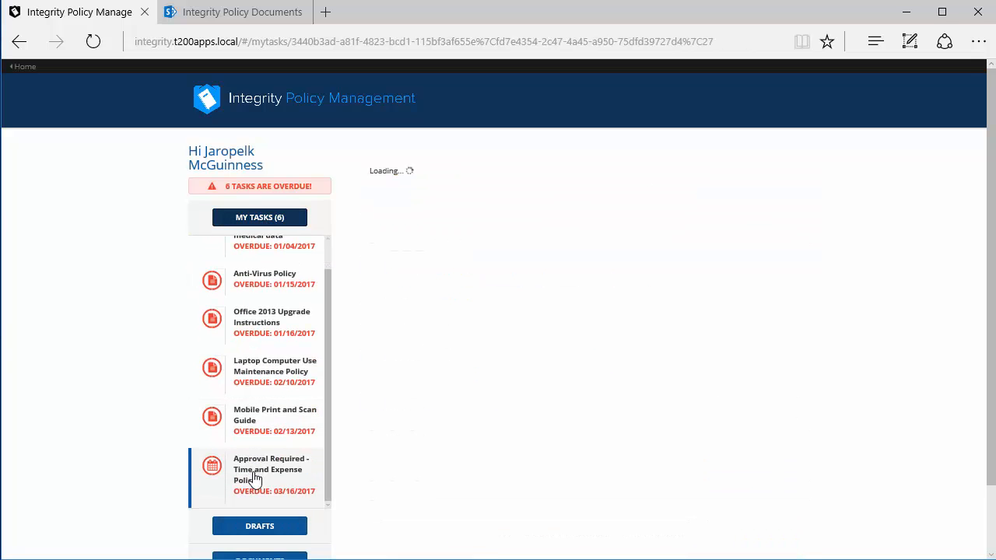
click(399, 463)
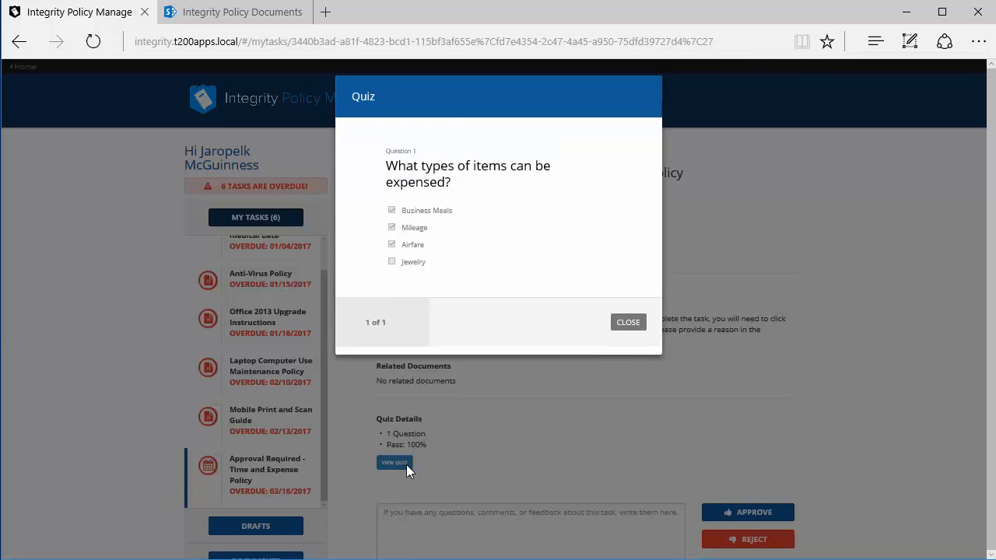
click(633, 323)
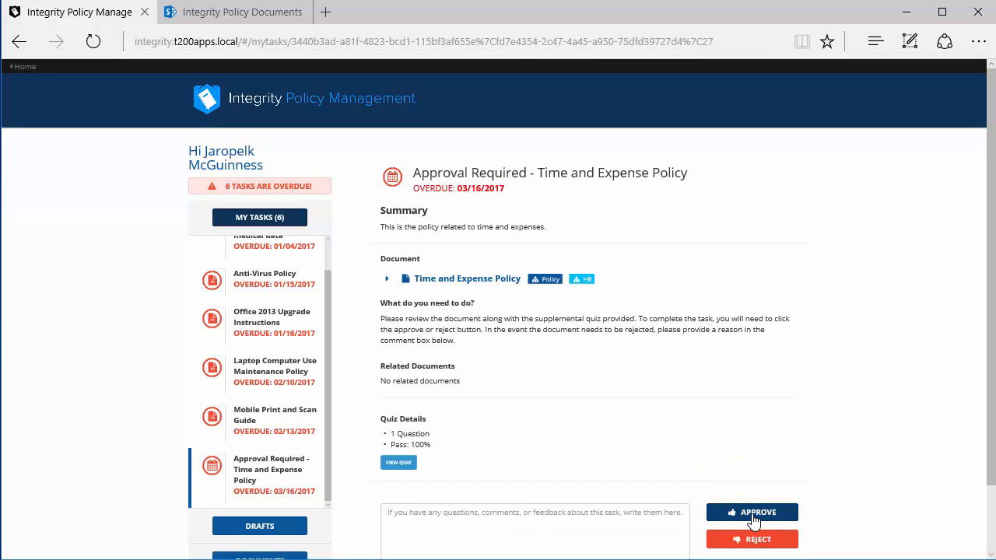
Approve the Time and Expense Policy and look for it in the drafts list and the published documents.
click(756, 515)
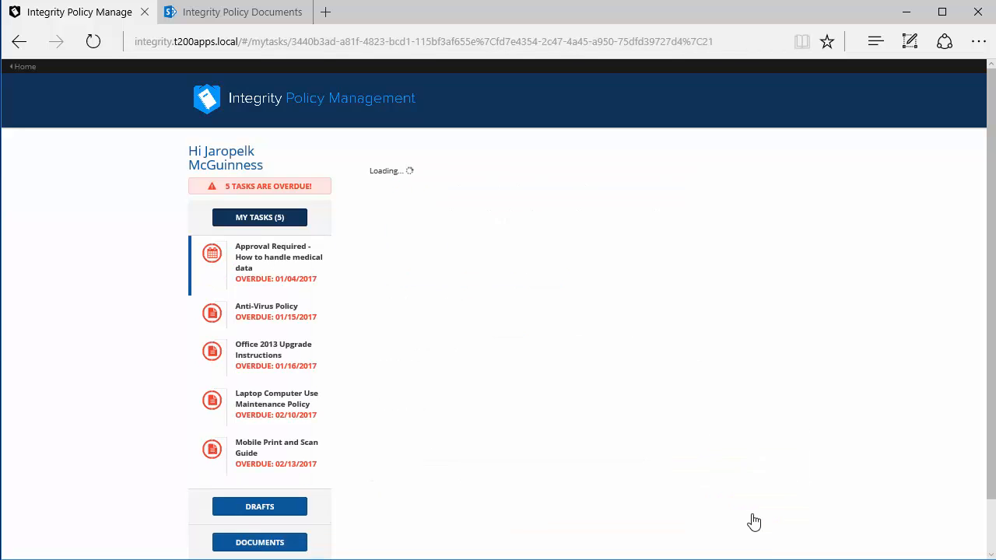
click(259, 508)
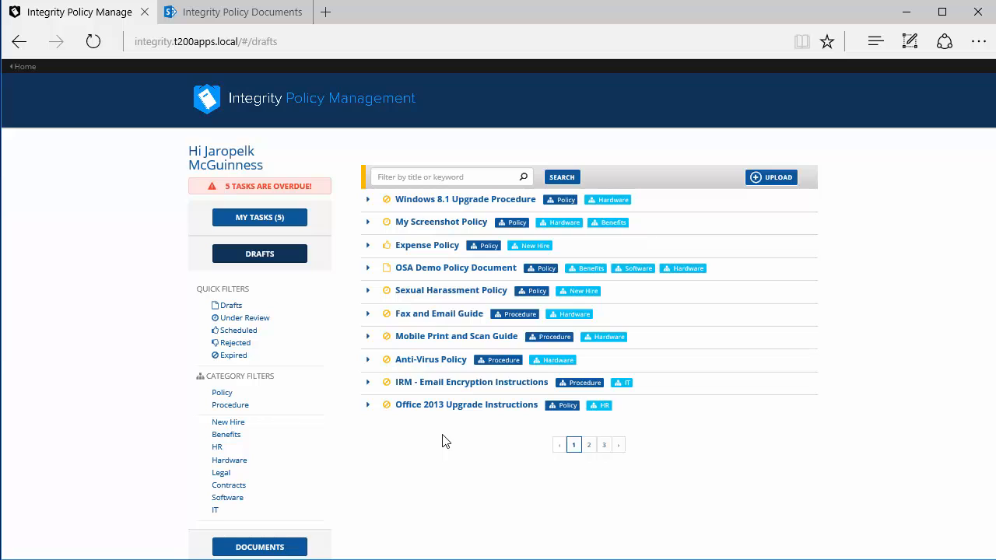
click(295, 547)
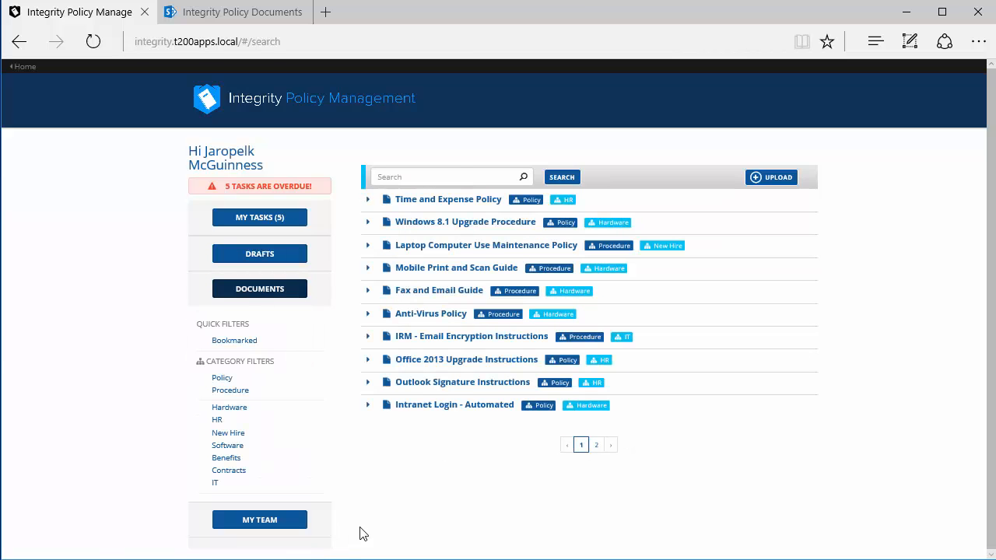